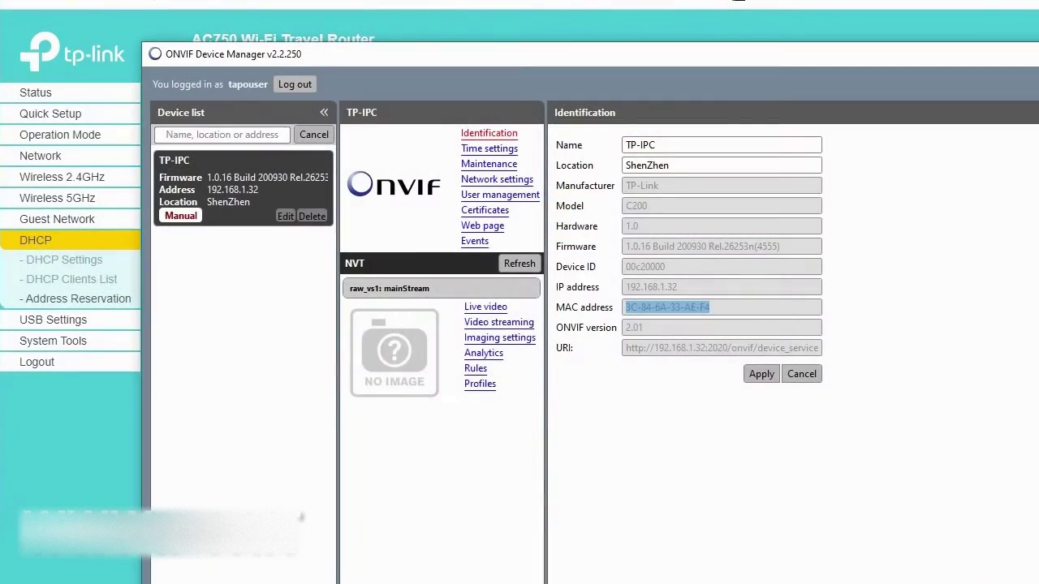
- Copy the camera's MAC address from its identification details into the MAC Address field of the router's DHCP address reservation
right_click(657, 308)
click(700, 335)
key(alt+Tab)
click(583, 211)
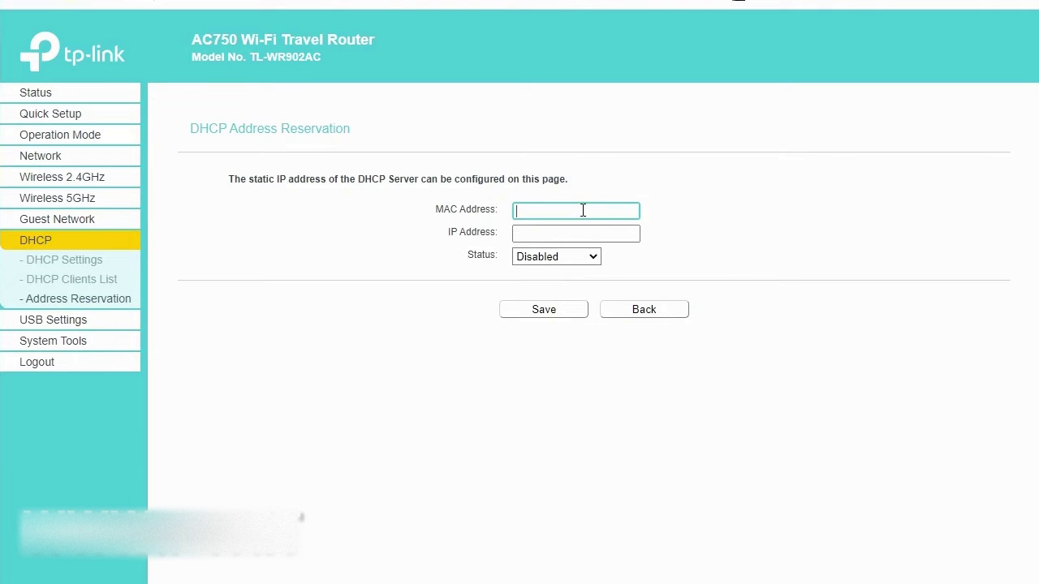
text(3C-84-6A-33-AE-F4)
- Set the reservation's IP address to 192.168.1.32 and its status to Enabled, and try to save it
click(572, 234)
text(192.168.3)
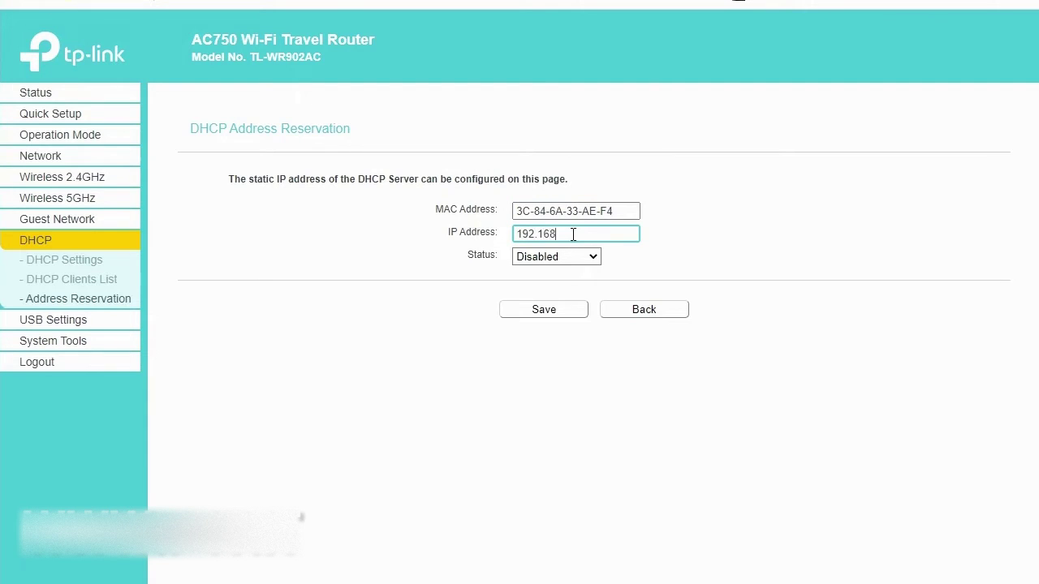
key(BackSpace)
text(1.32)
click(595, 257)
click(564, 289)
click(555, 309)
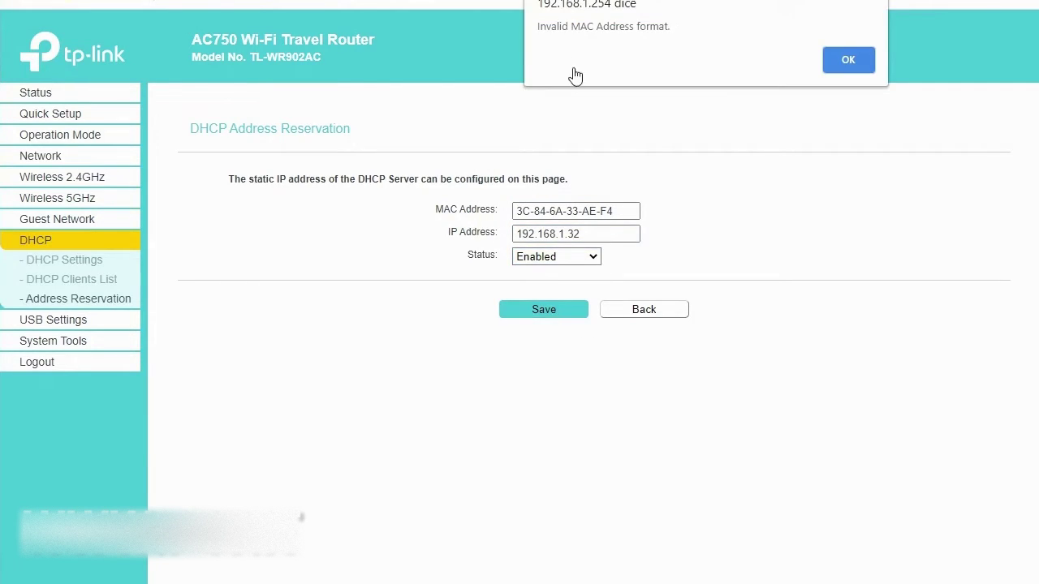
- Replace the hyphens in the reservation's MAC address with colons and save the reservation
click(846, 57)
click(599, 210)
key(BackSpace)
text(:)
key(Left)
key(Left)
key(Left)
key(BackSpace)
text(:)
key(Left)
key(Left)
key(Left)
key(BackSpace)
text(:)
key(BackSpace)
text(:)
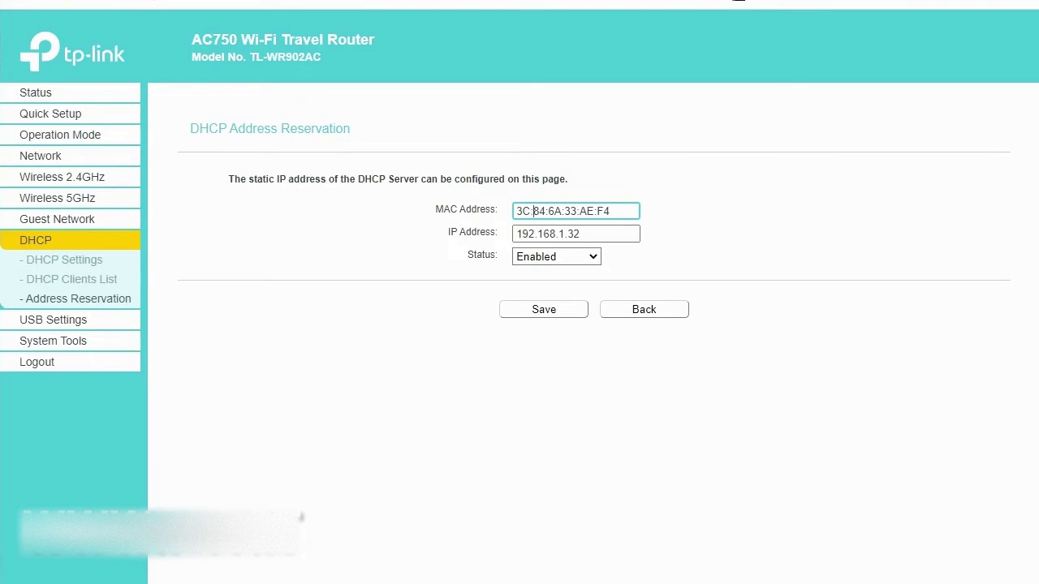
click(555, 316)
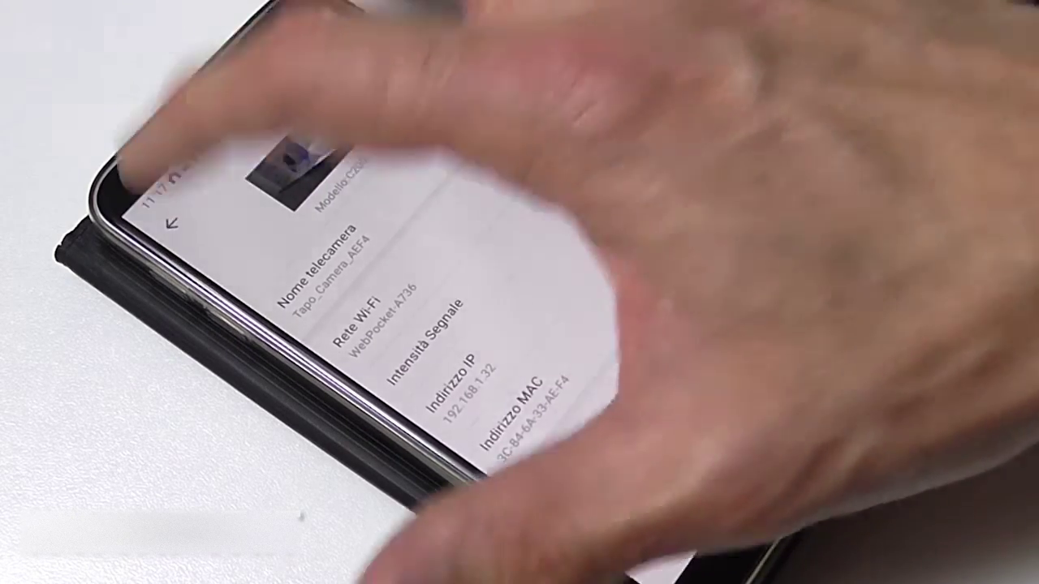
- In the Tapo phone app, open the camera account page from the camera's advanced settings
click(171, 224)
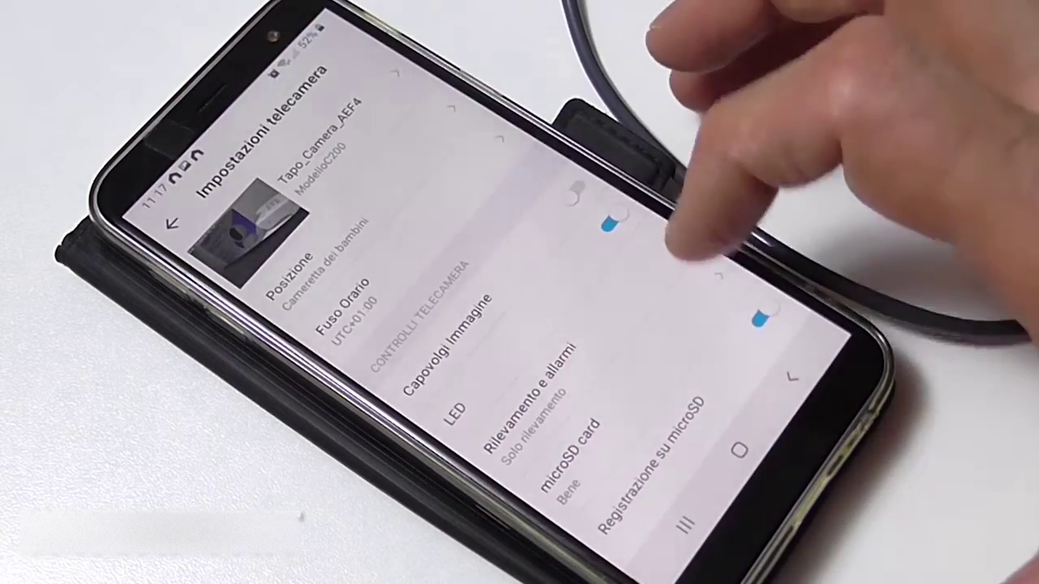
scroll(519, 309, down, 5)
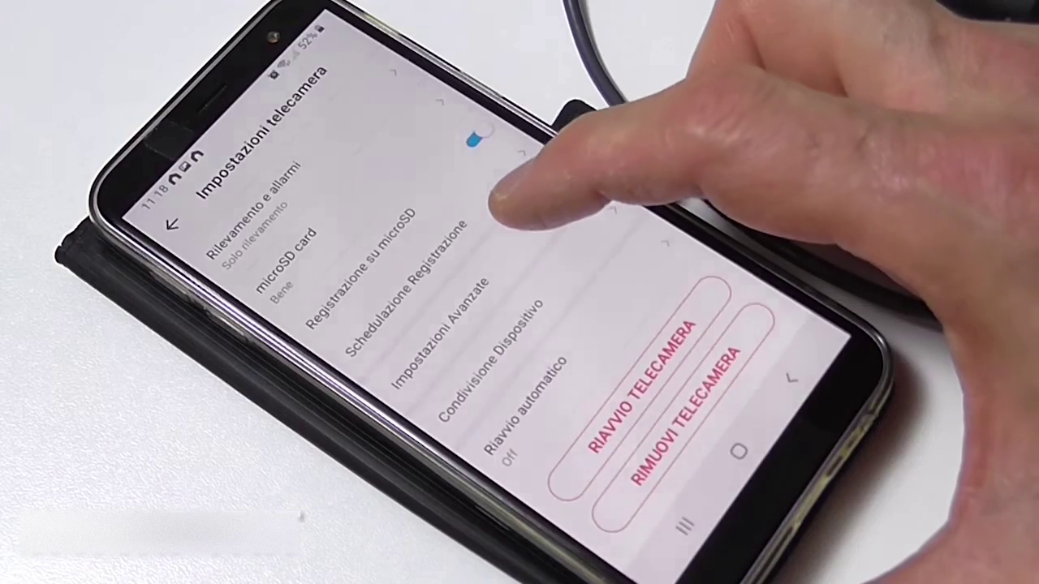
click(507, 229)
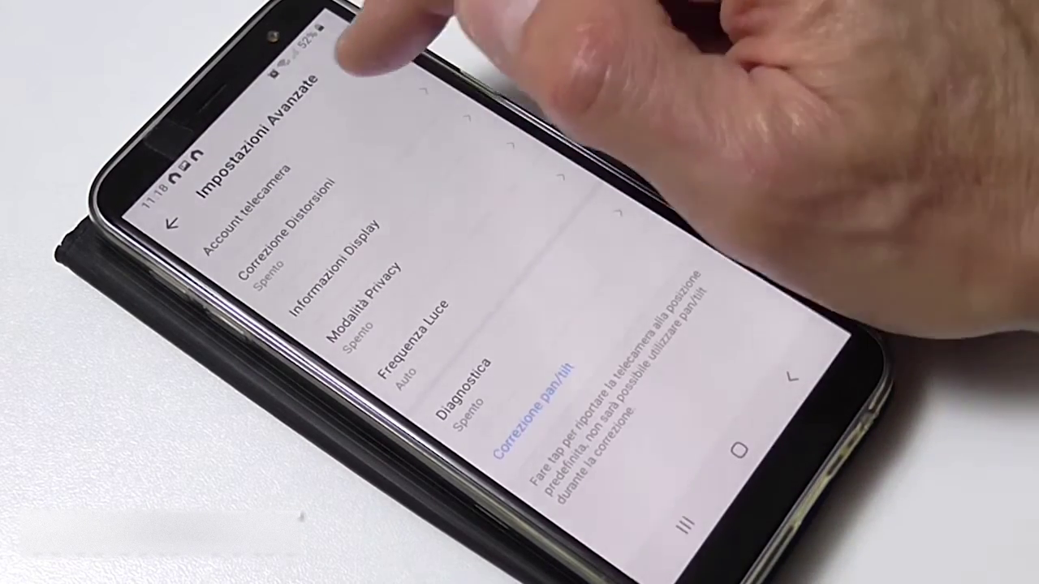
click(341, 134)
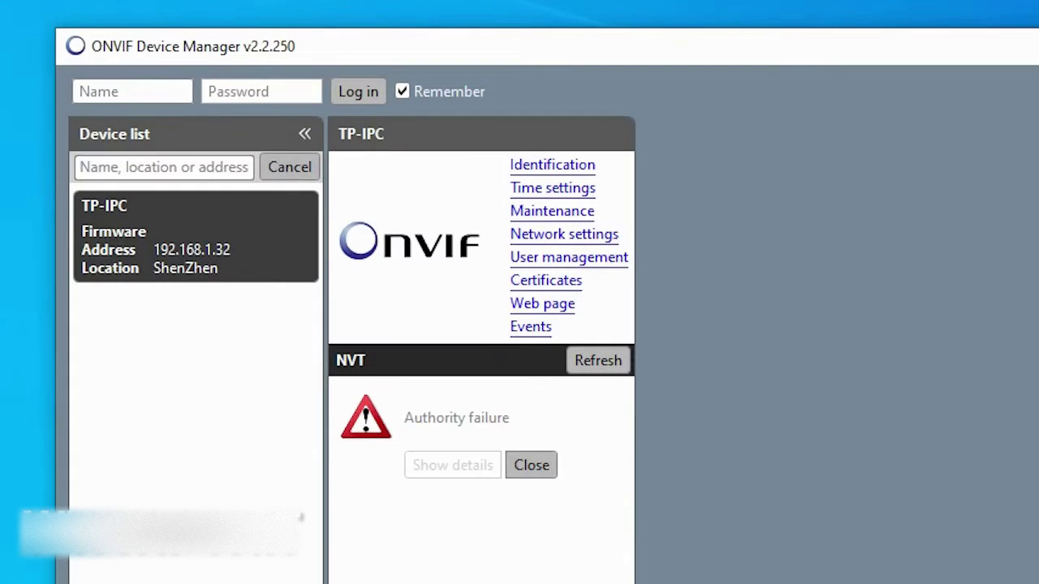
- Log in to ONVIF Device Manager with the username tapouser and the camera account password
click(132, 91)
text(tapouser)
click(260, 91)
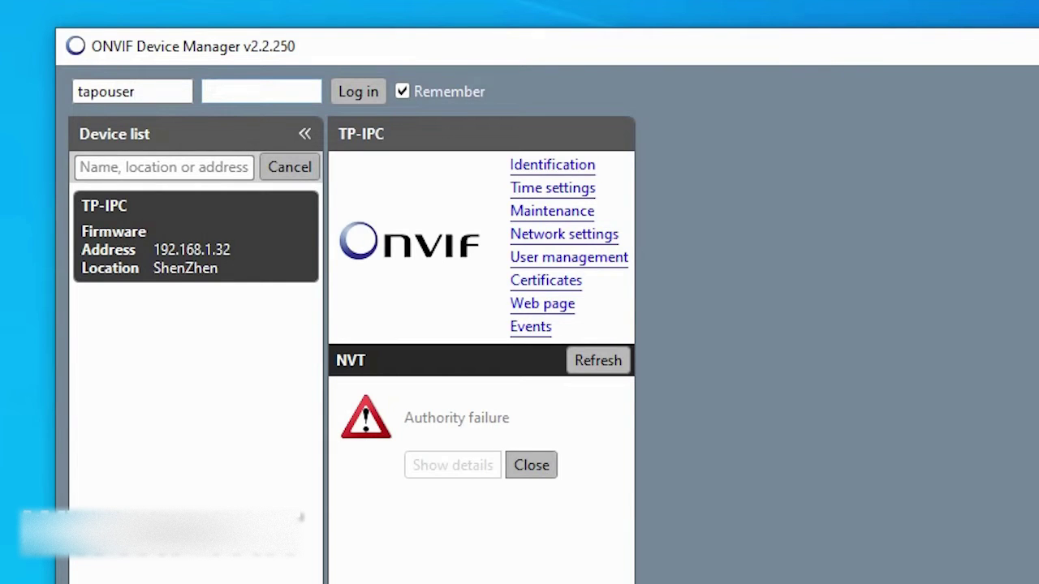
key(ctrl+v)
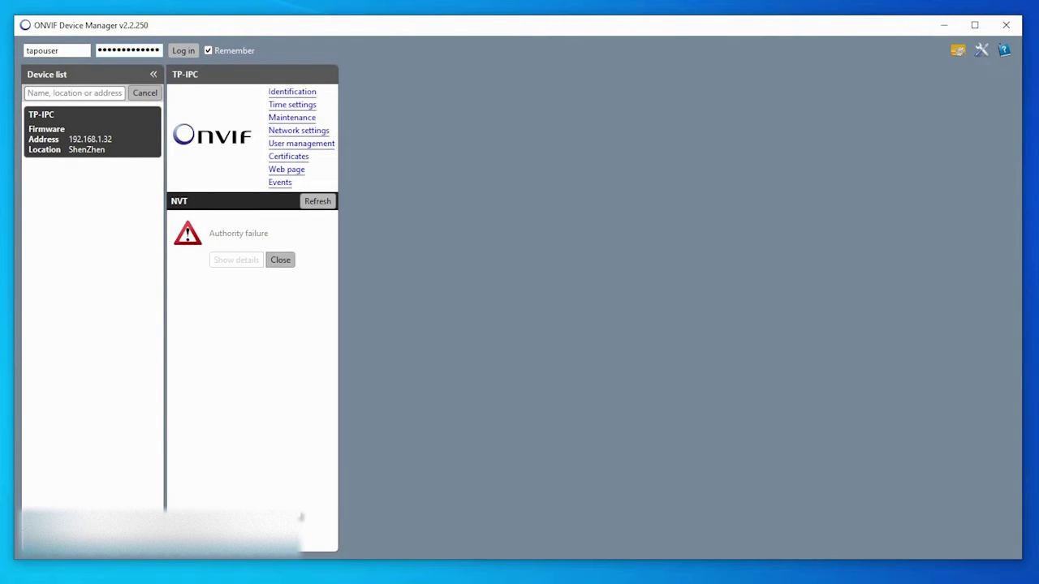
key(Return)
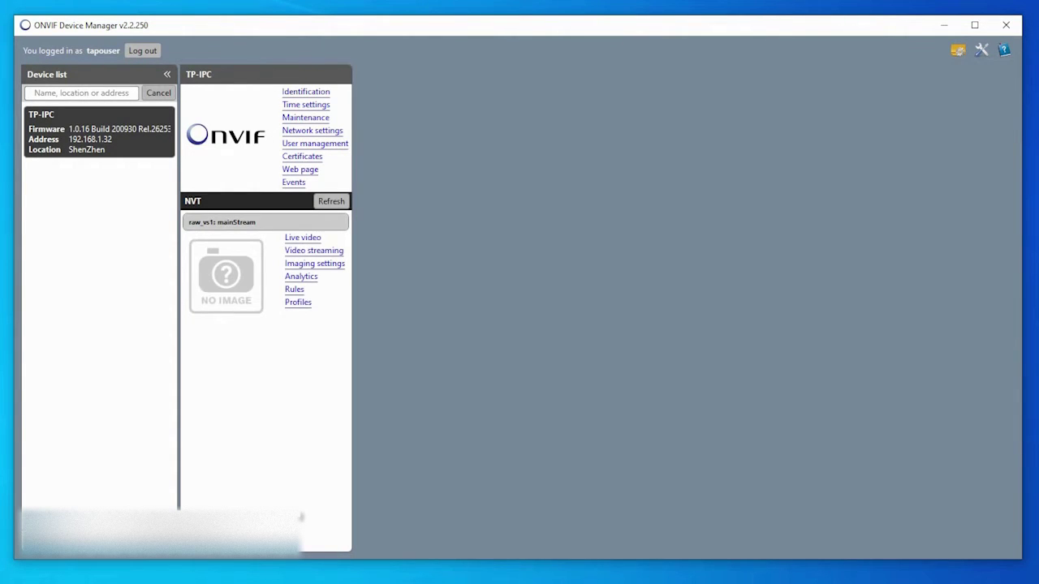
- Examine the TP-IPC camera's ONVIF version, manufacturer and model in its identification details, and open its live video
click(306, 91)
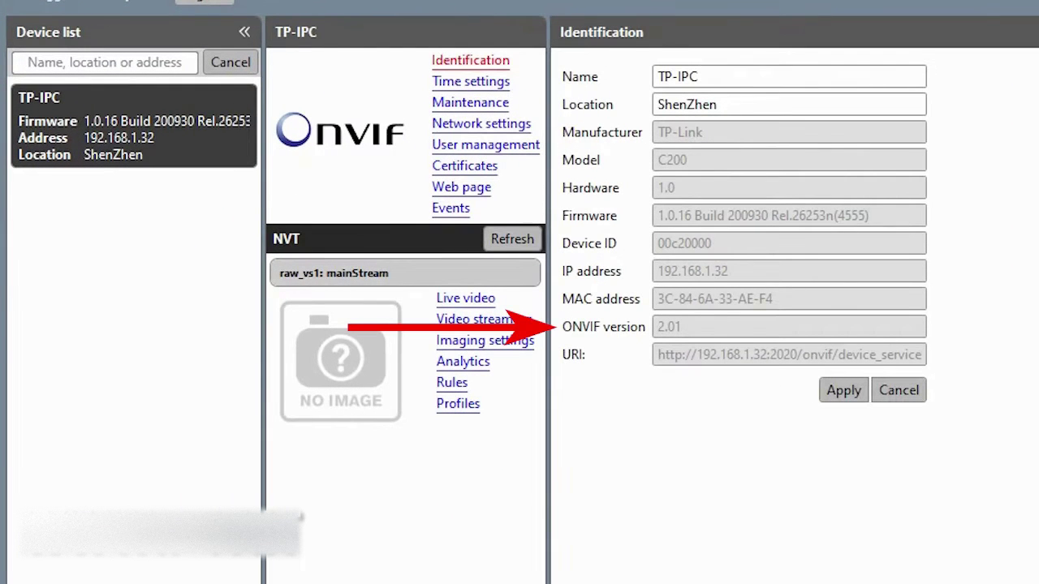
double_click(669, 326)
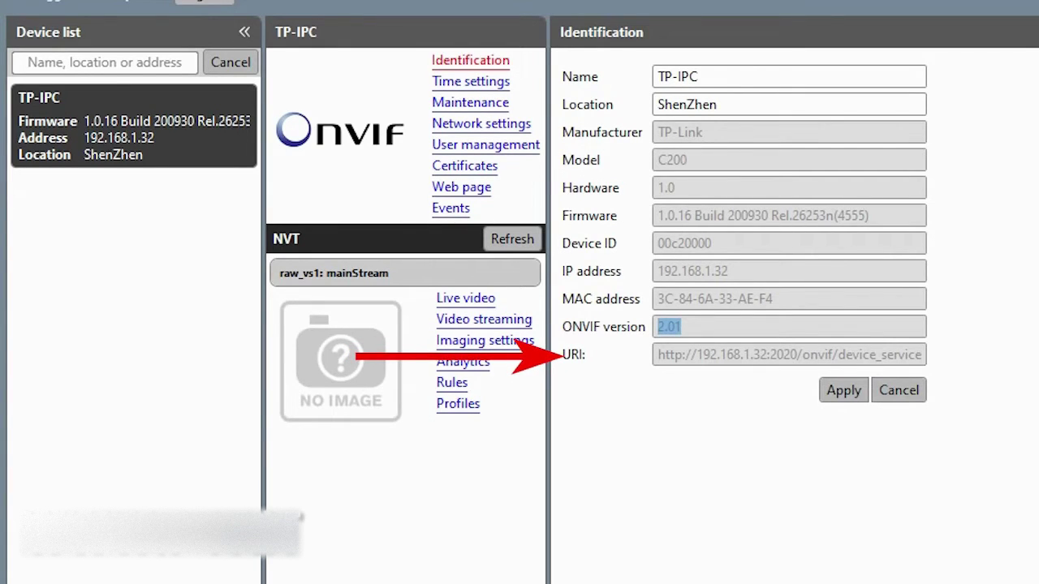
double_click(687, 131)
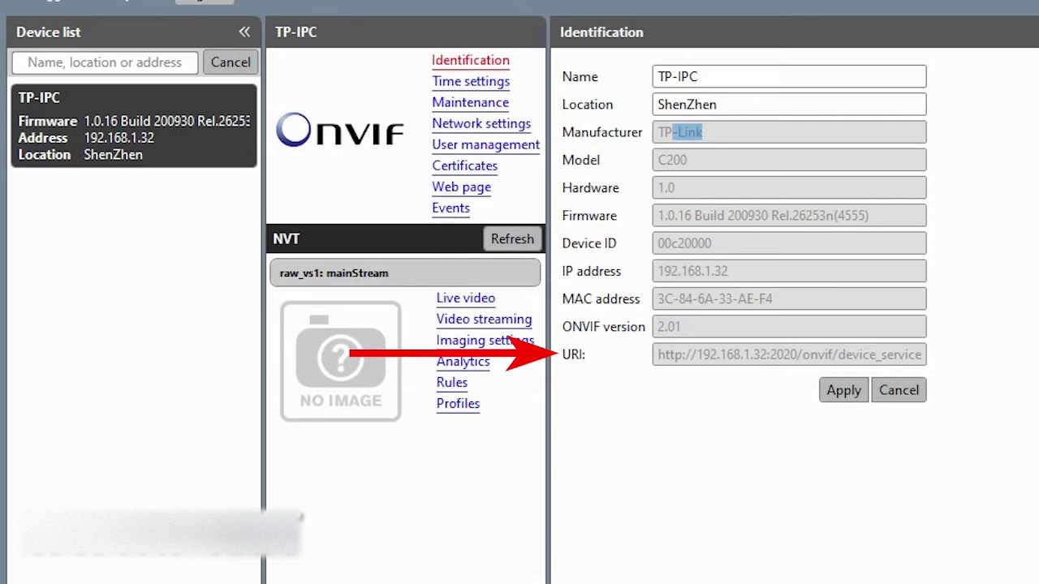
double_click(672, 159)
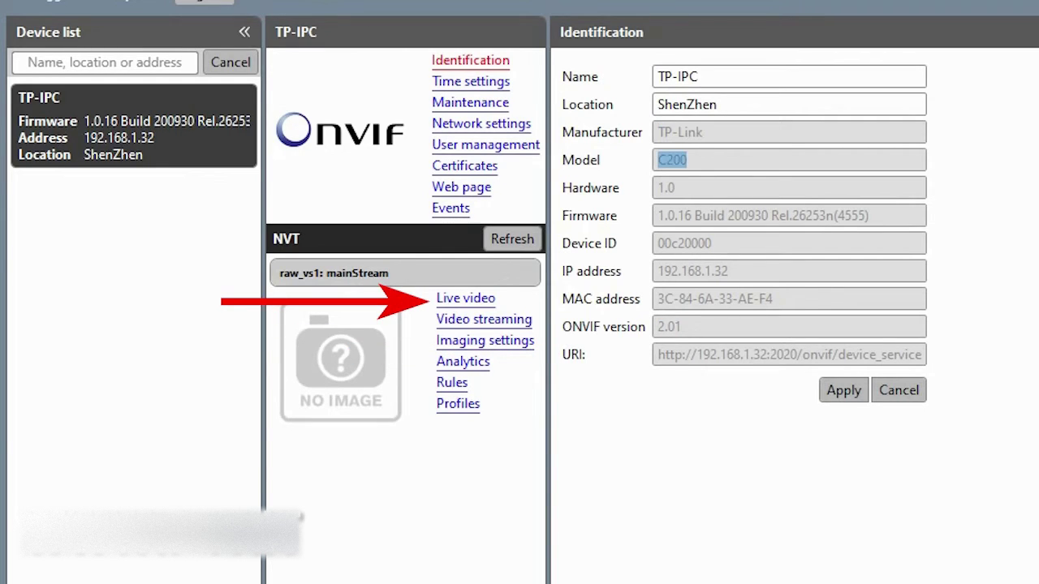
click(465, 298)
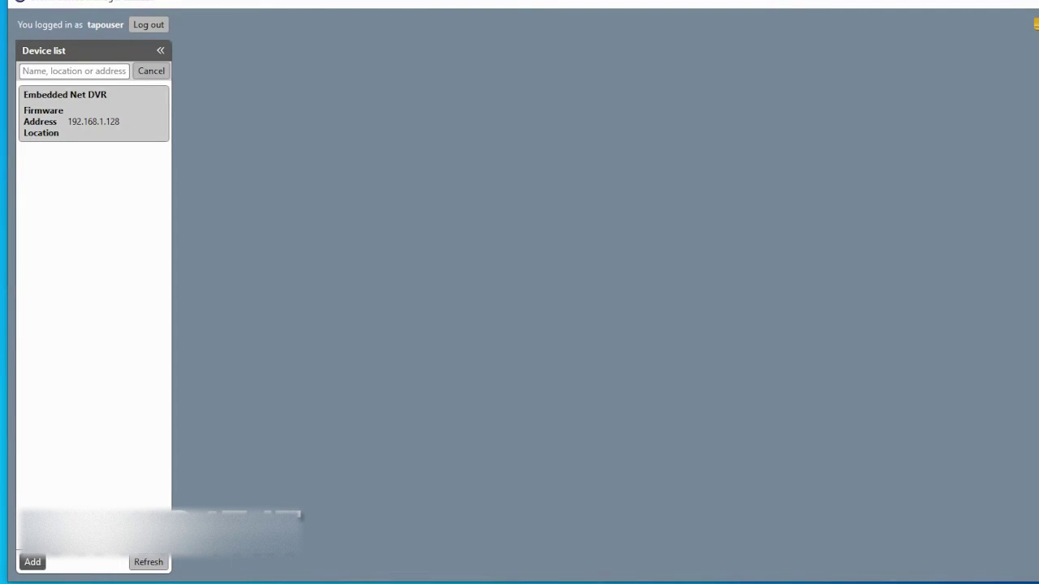
click(32, 562)
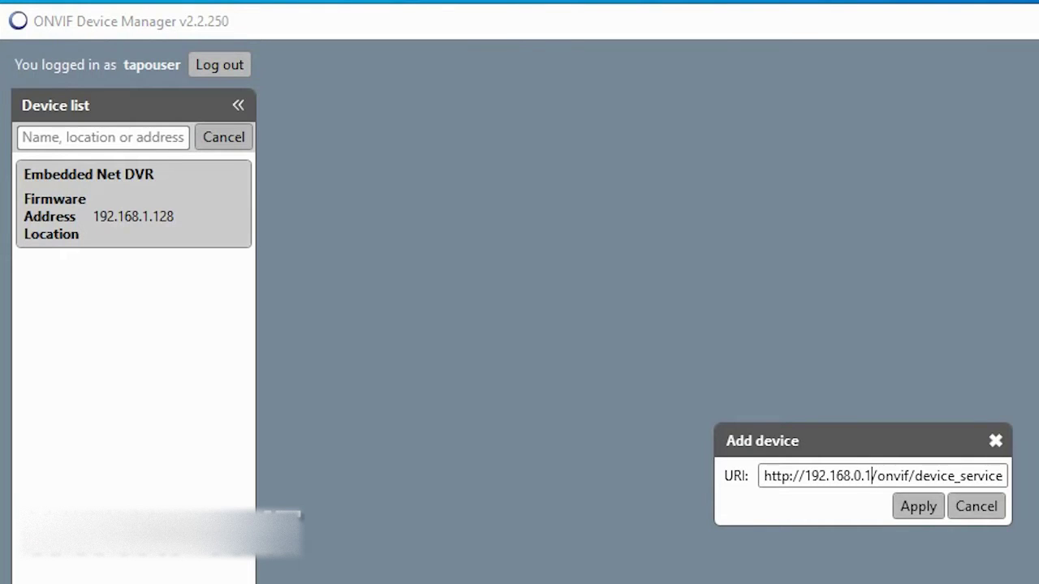
text(:2020)
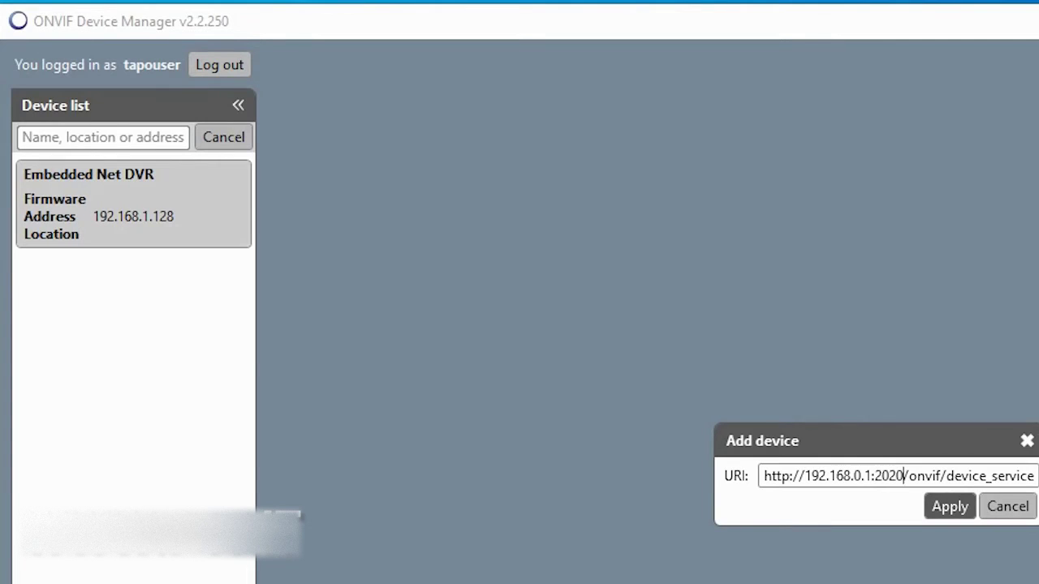
key(Return)
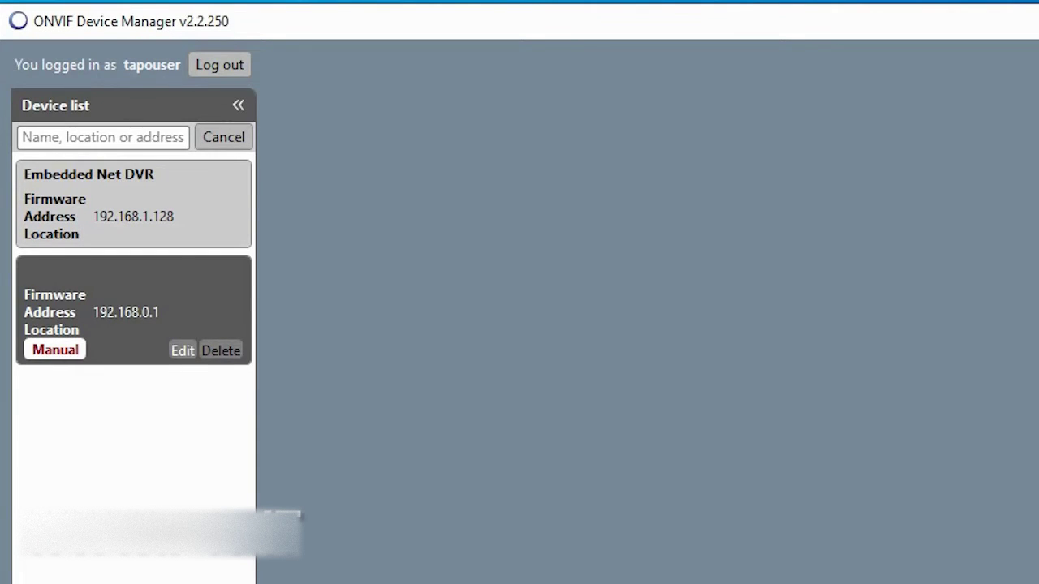
click(183, 350)
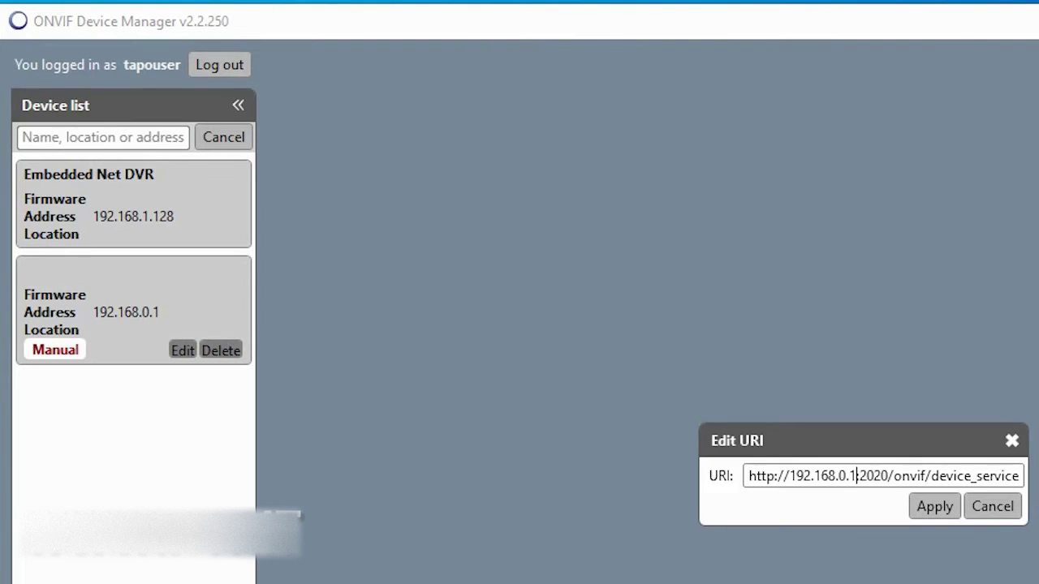
key(BackSpace)
key(BackSpace)
key(BackSpace)
key(BackSpace)
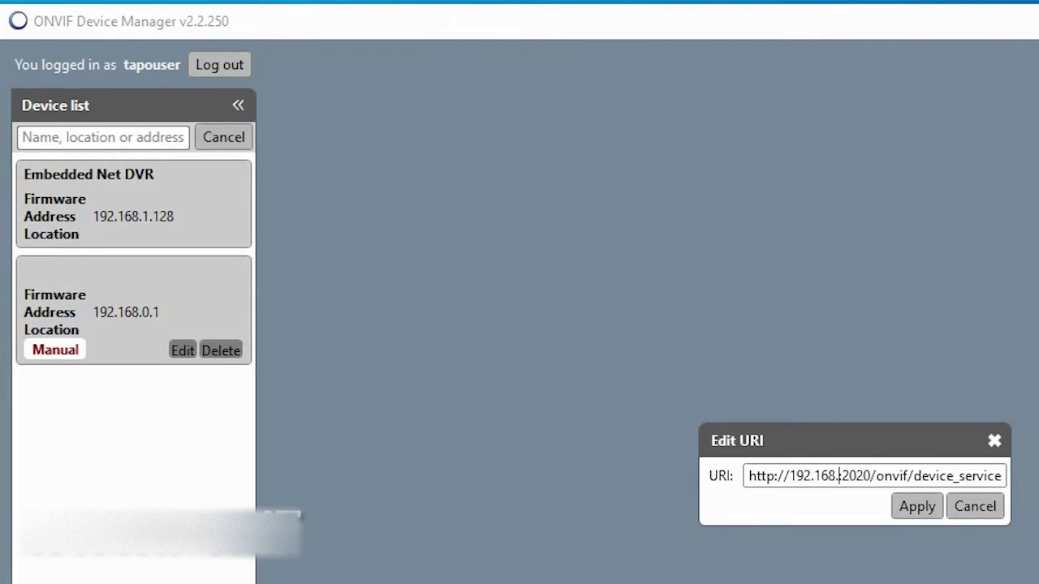
text(1.32:)
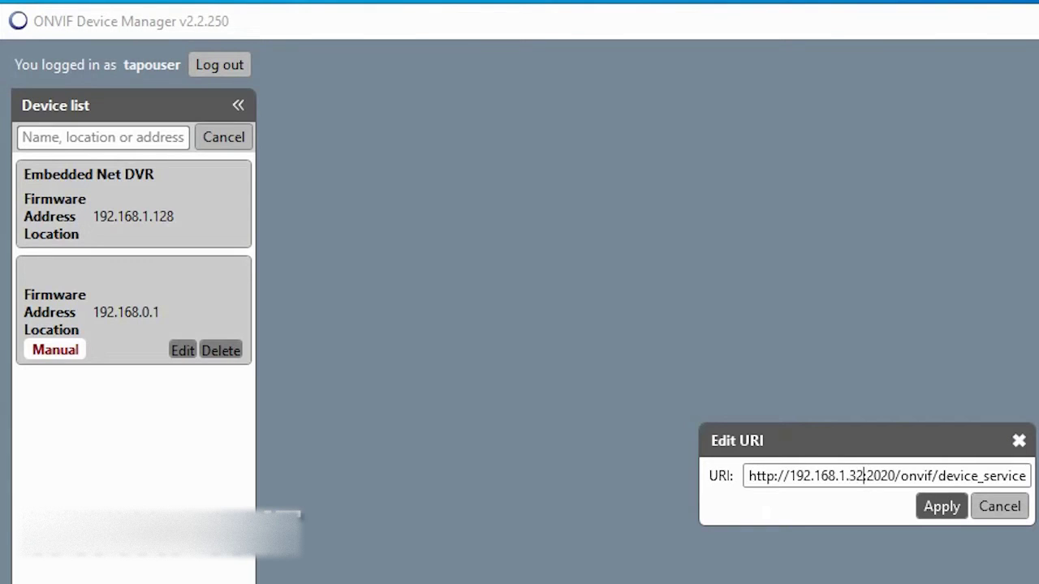
click(941, 507)
click(146, 276)
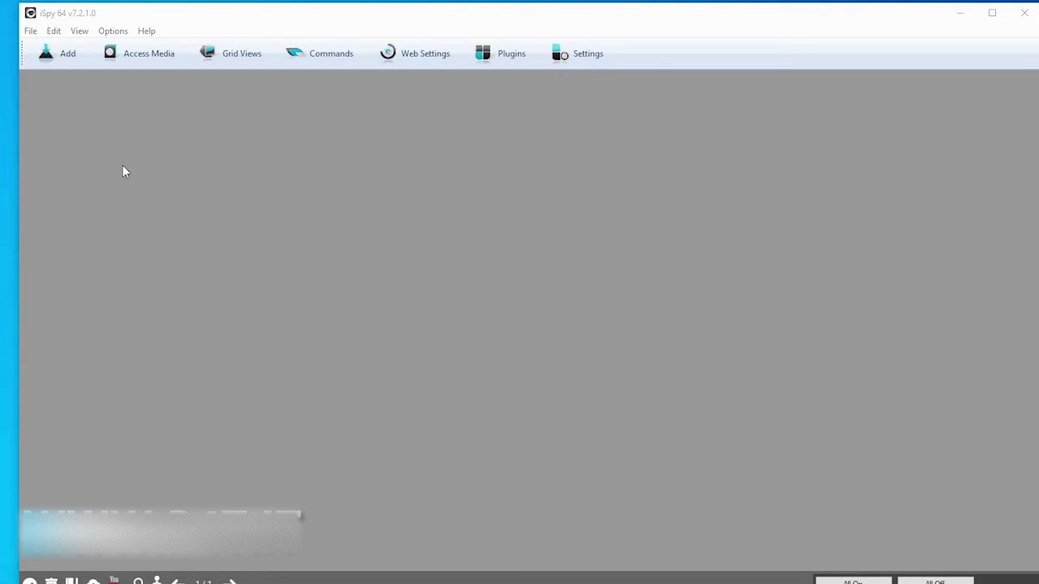
click(48, 58)
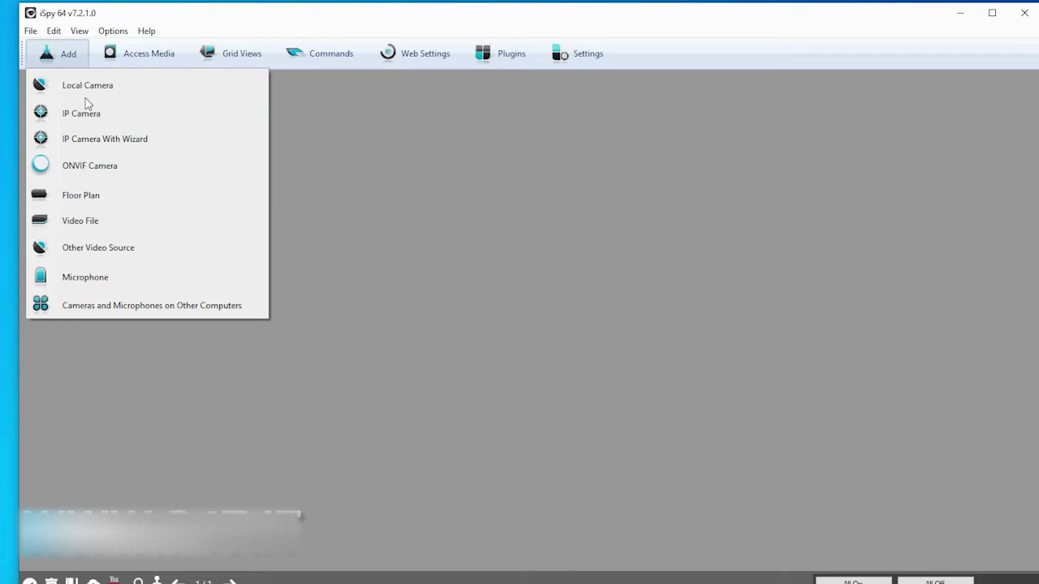
click(85, 166)
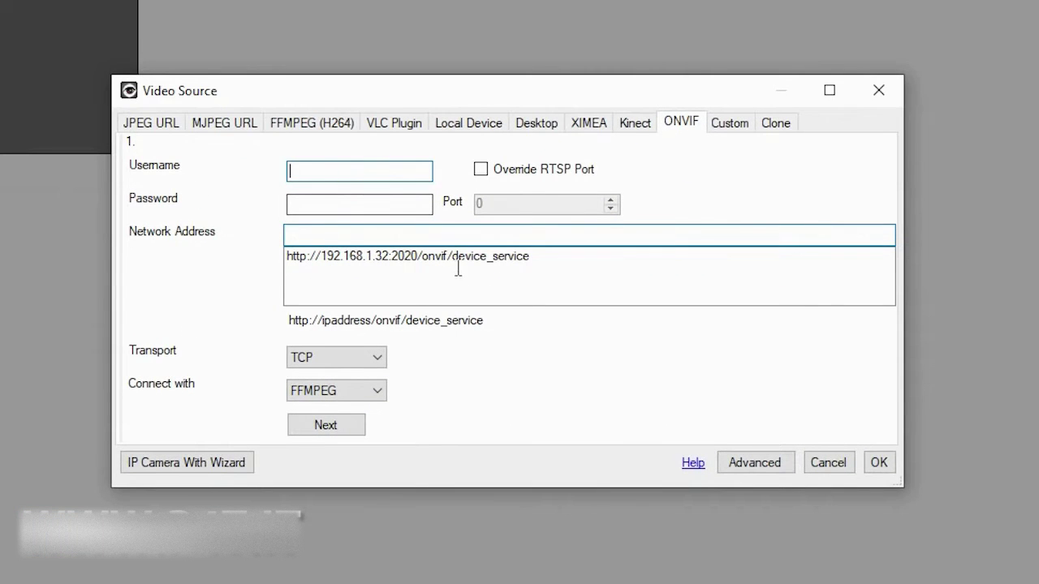
click(430, 258)
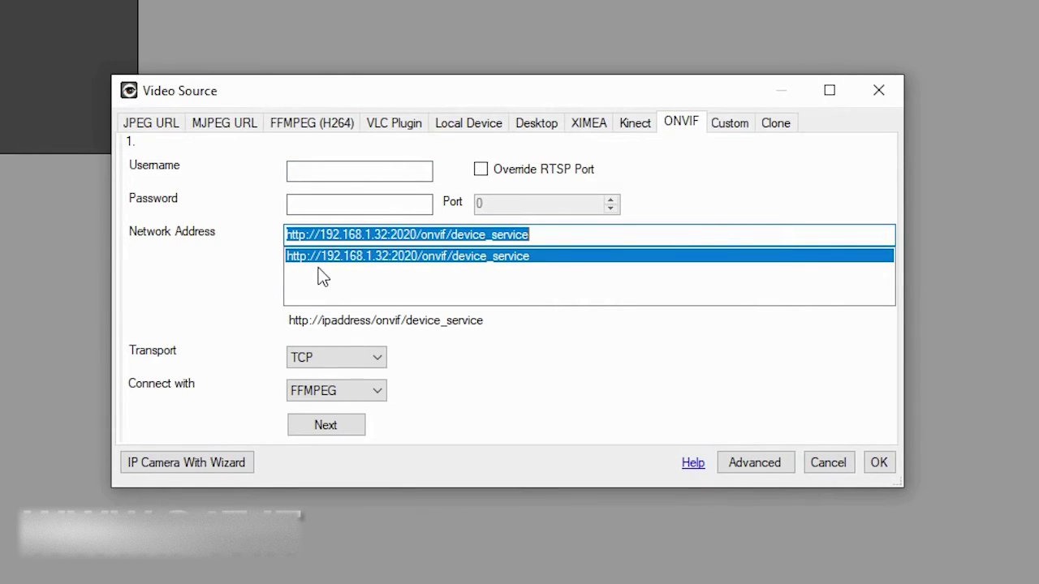
- Enter the username tapouser and the camera account password for the ONVIF source, and continue to the stream list
click(357, 172)
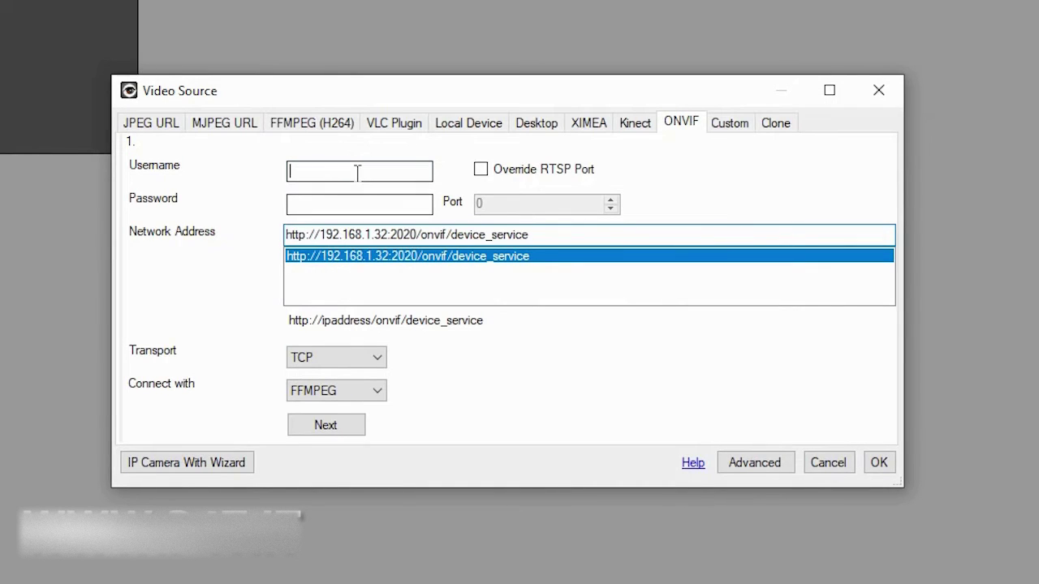
text(tapouser)
key(Tab)
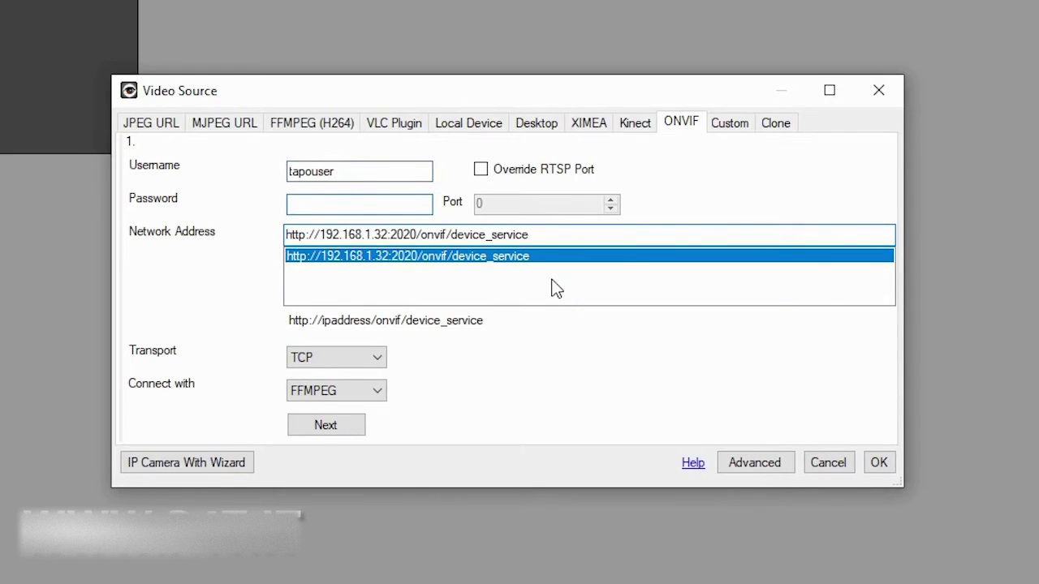
text(•••••••••••••)
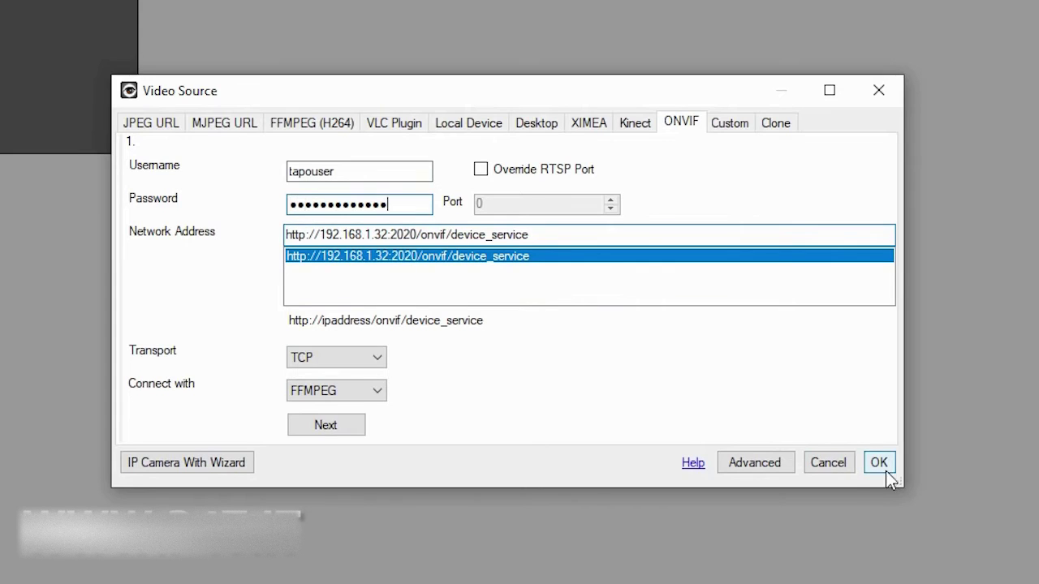
click(345, 428)
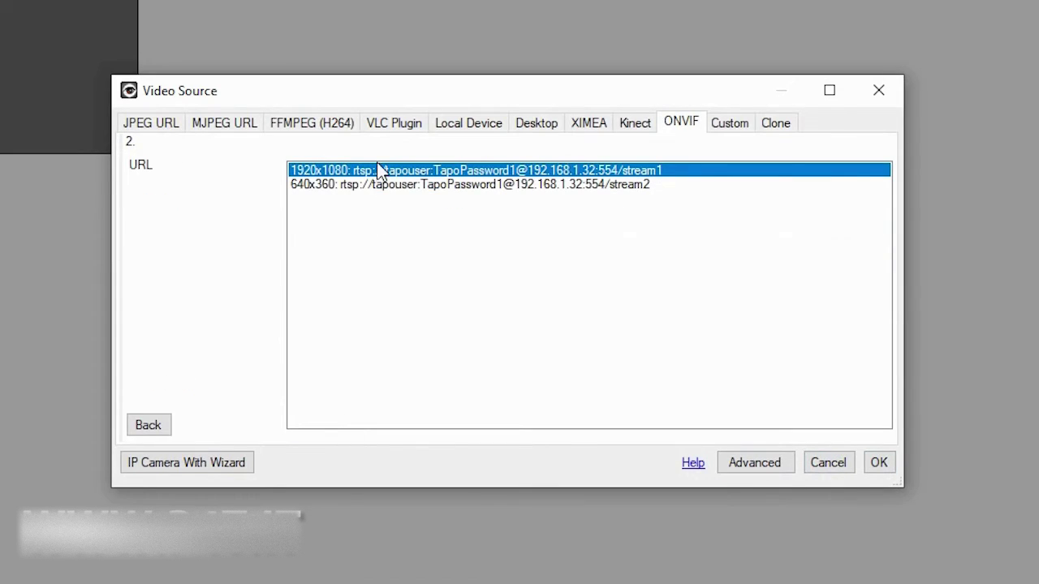
- Accept the 1920x1080 stream as the video source and finish the camera setup
click(876, 464)
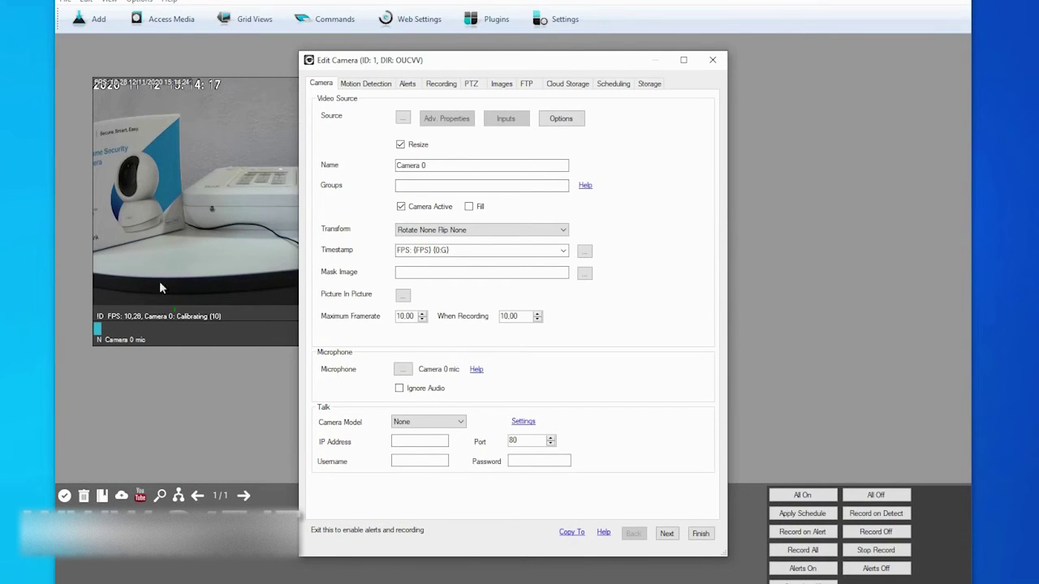
click(699, 534)
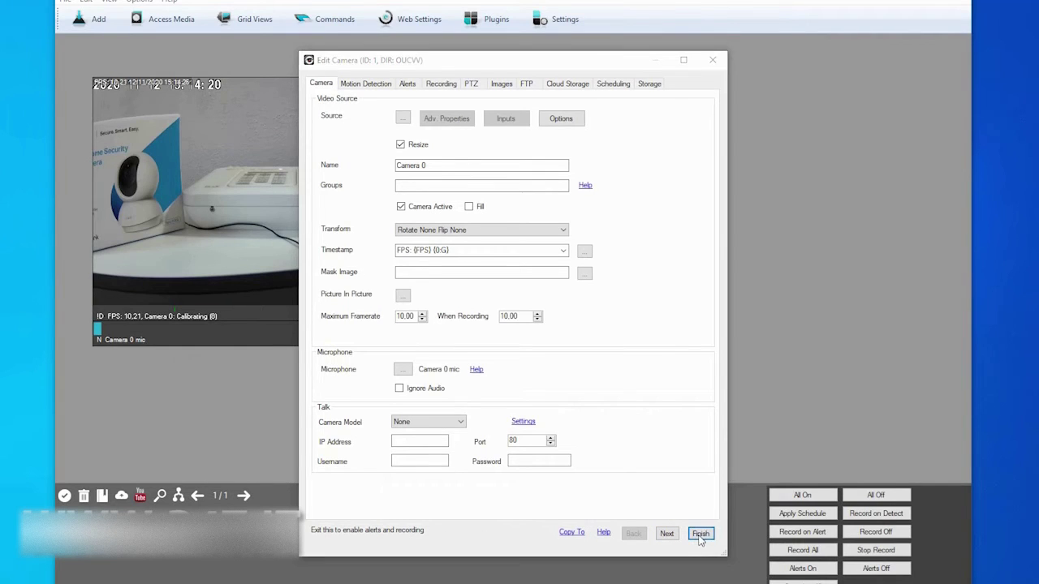
click(480, 341)
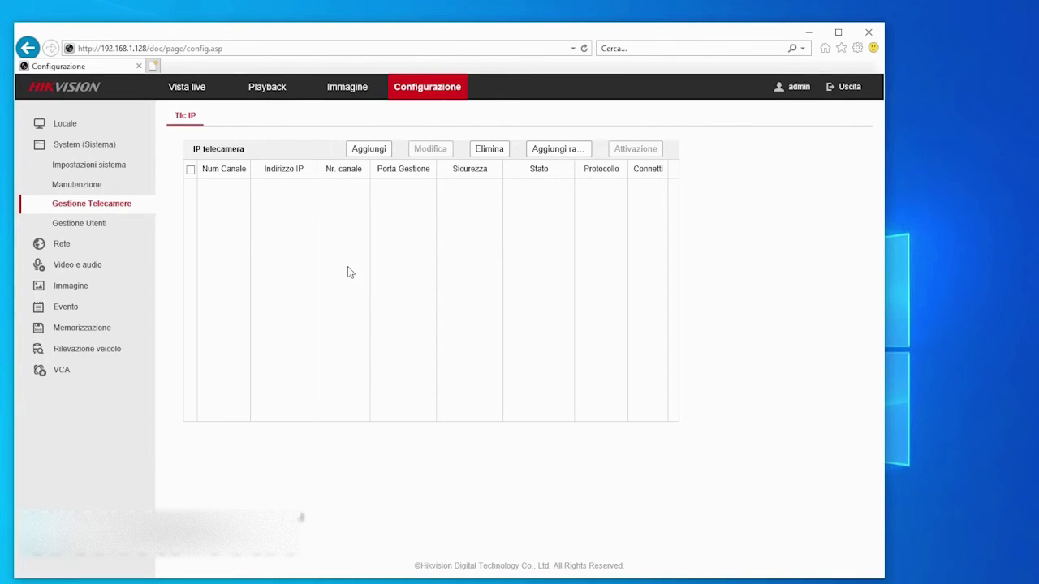
- Start adding an IP camera to the Hikvision recorder with address 192.168.1.32, protocol ONVIF and management port 2020
click(370, 151)
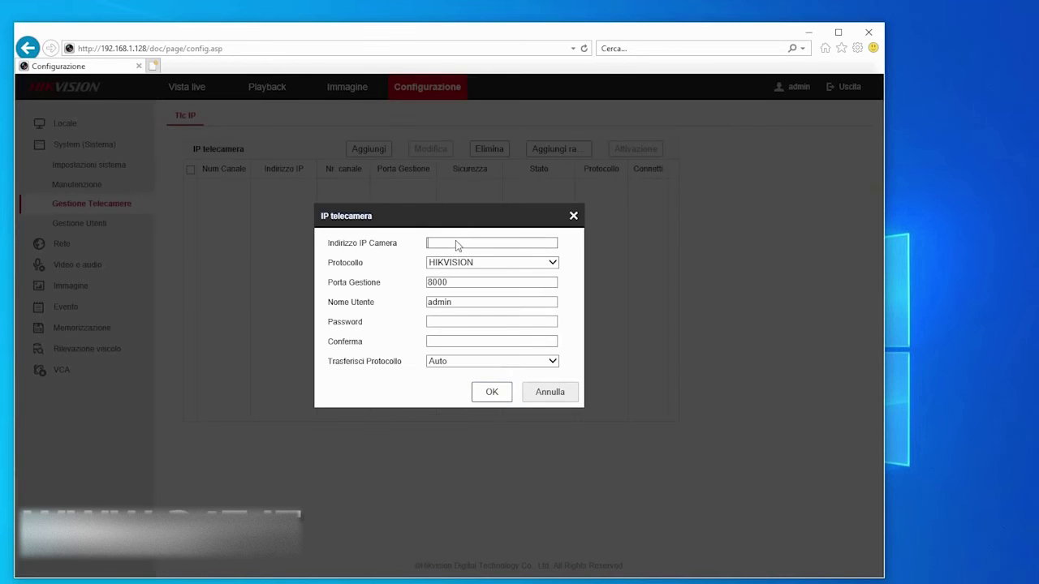
click(455, 244)
text(192.168.1.32)
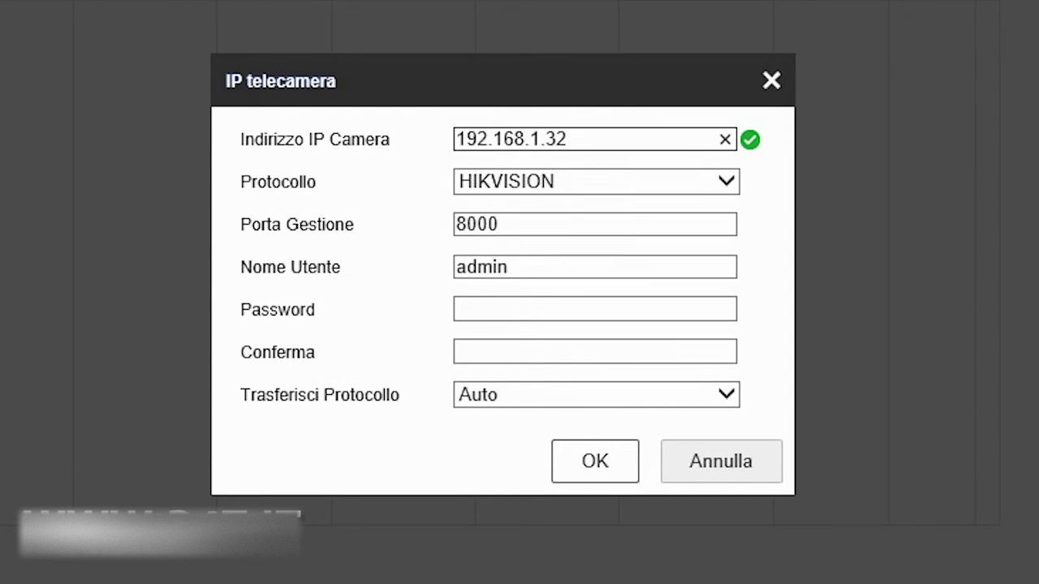
key(Tab)
key(Down)
key(Tab)
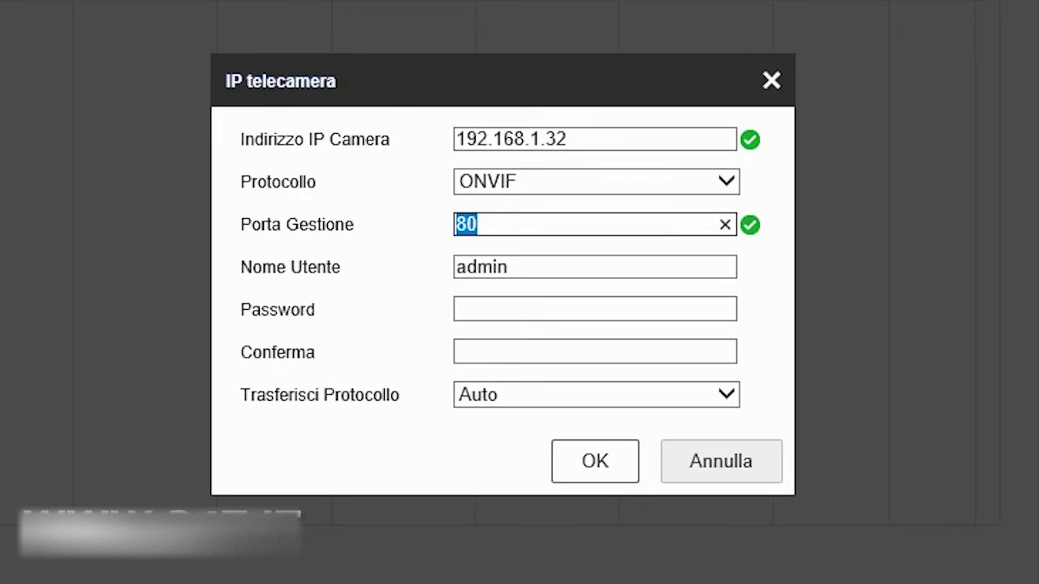
text(2020)
key(Tab)
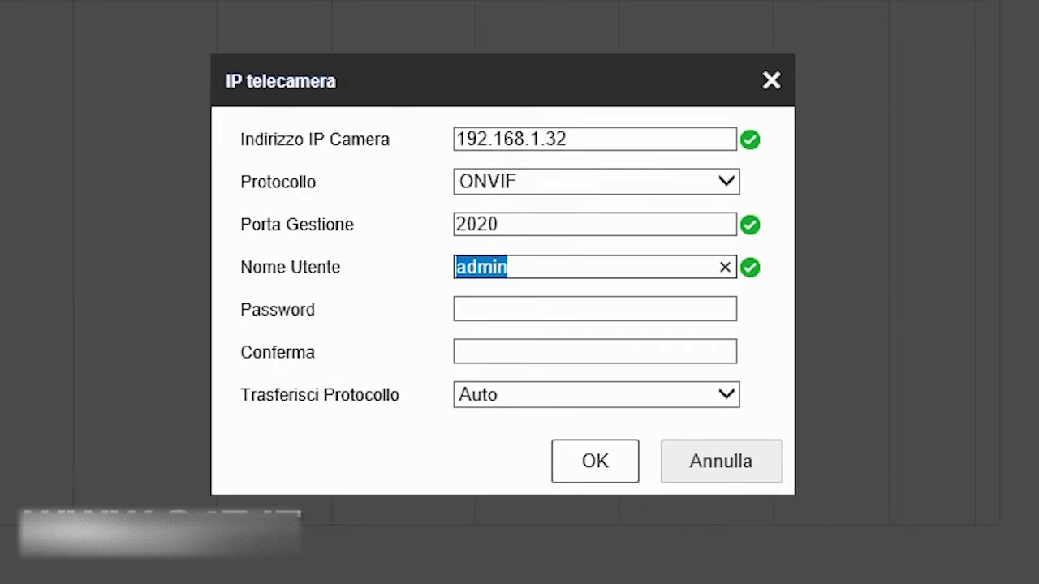
- Enter the username tapouser and the camera account password with its confirmation, and save the new IP camera
text(tapo)
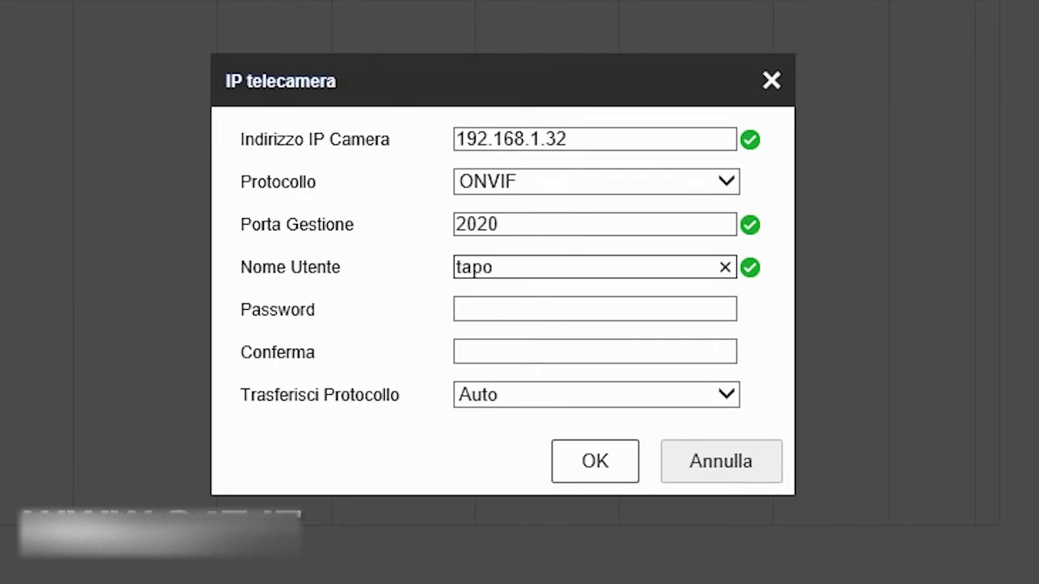
text(user)
key(Tab)
key(ctrl+v)
key(Tab)
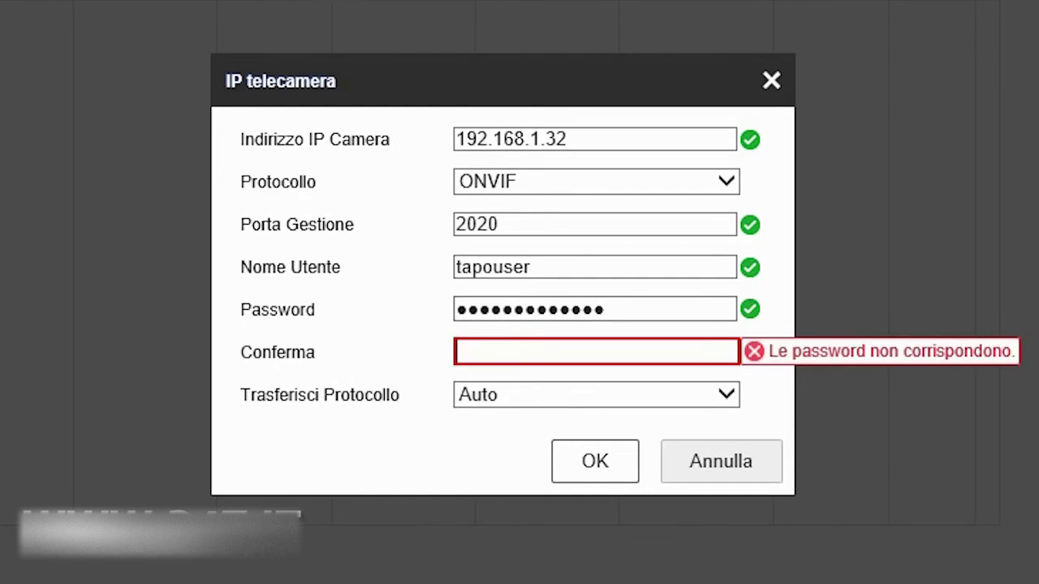
key(ctrl+v)
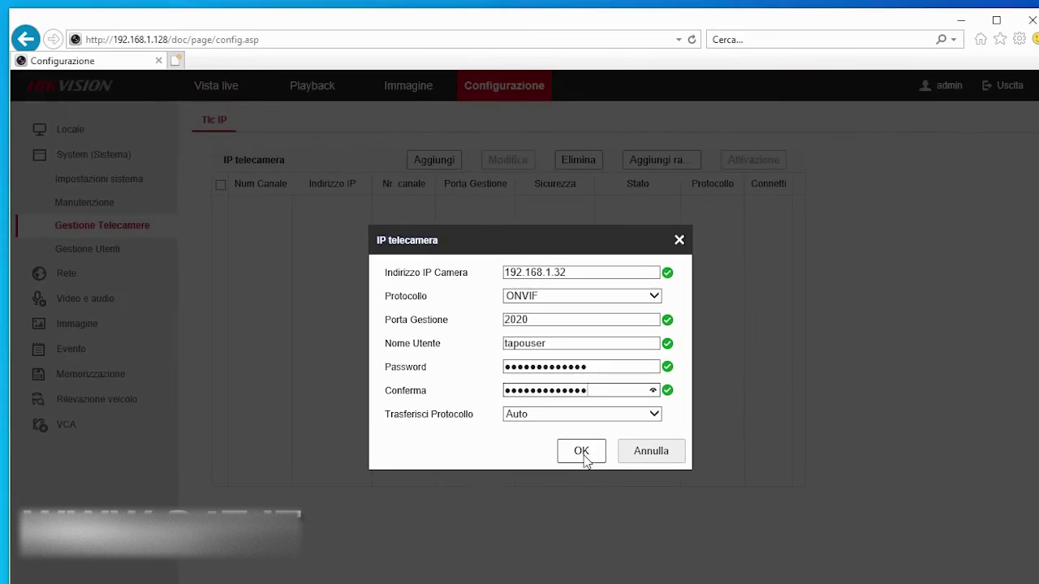
click(594, 461)
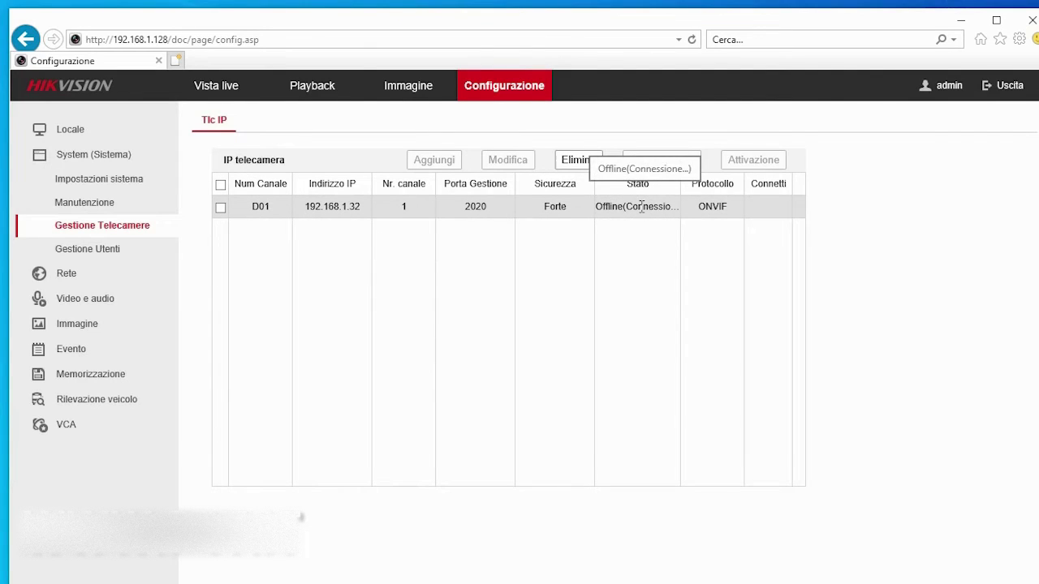
- Recheck the camera management list for the added camera's status and start the Tapo C200 stream in the live view
click(84, 258)
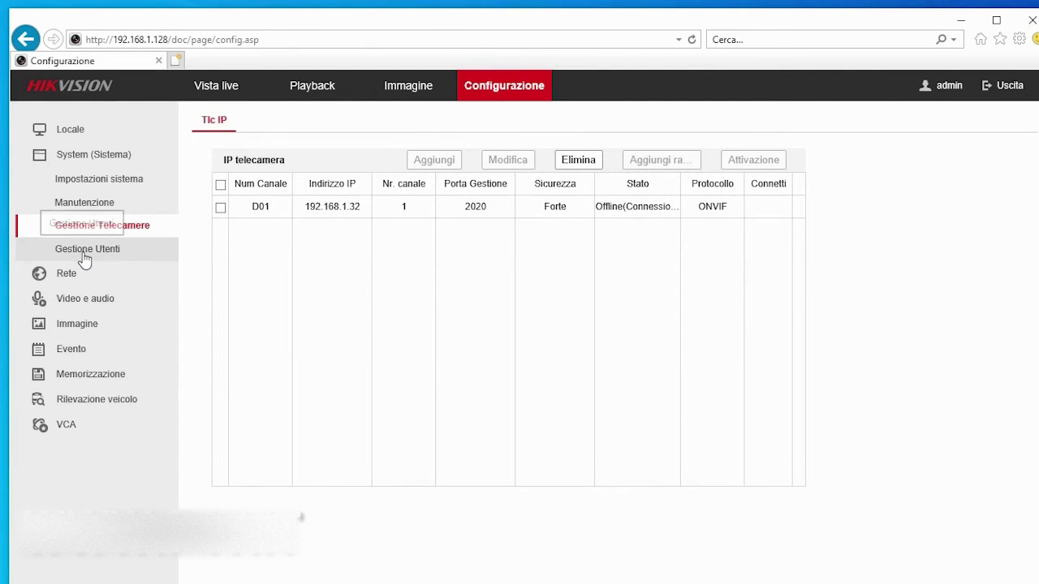
click(84, 258)
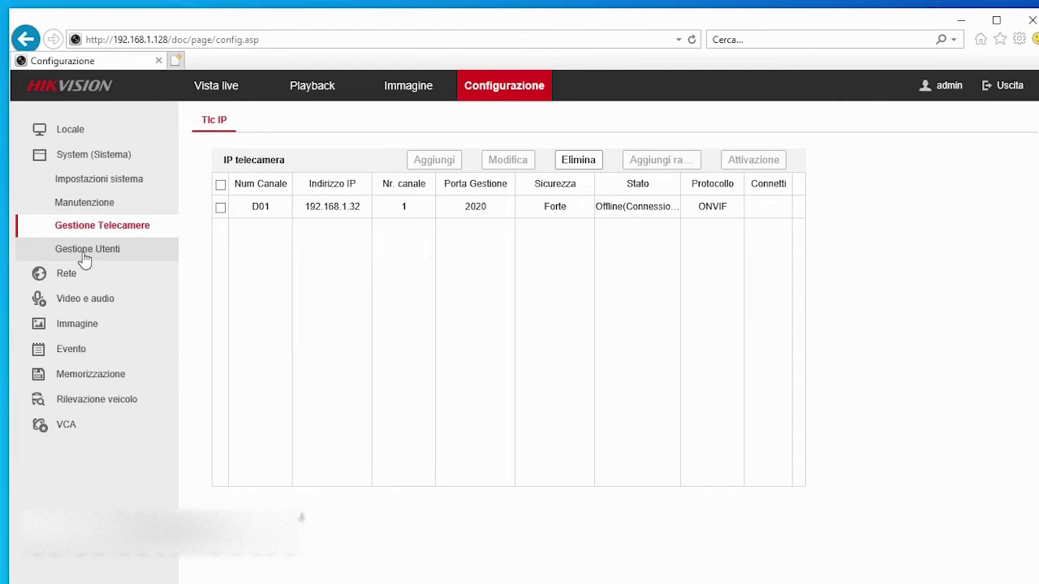
click(88, 233)
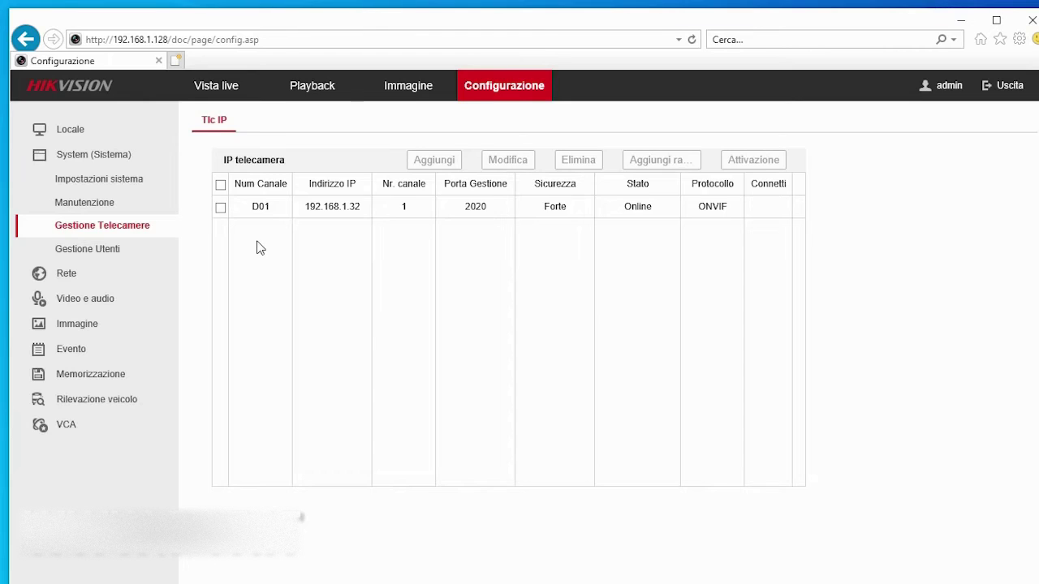
click(207, 85)
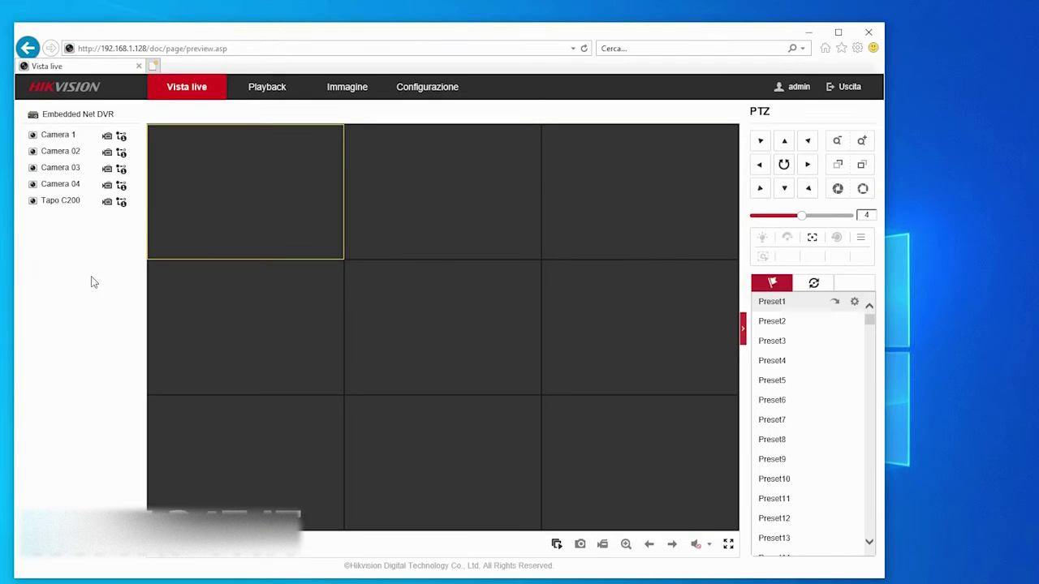
click(33, 202)
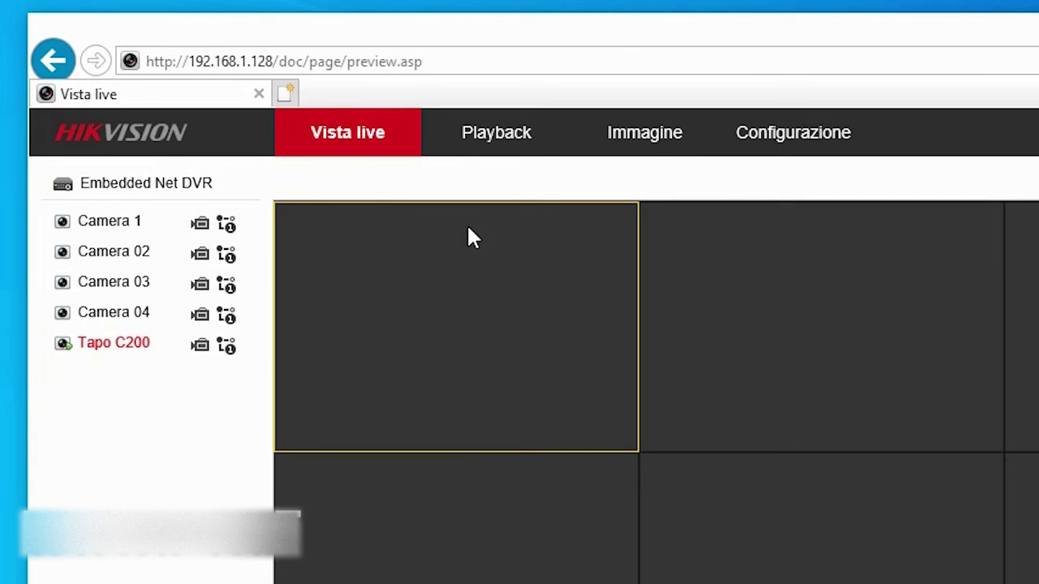
- Open the motion detection event settings in the web configuration and check the channels offered there
click(792, 132)
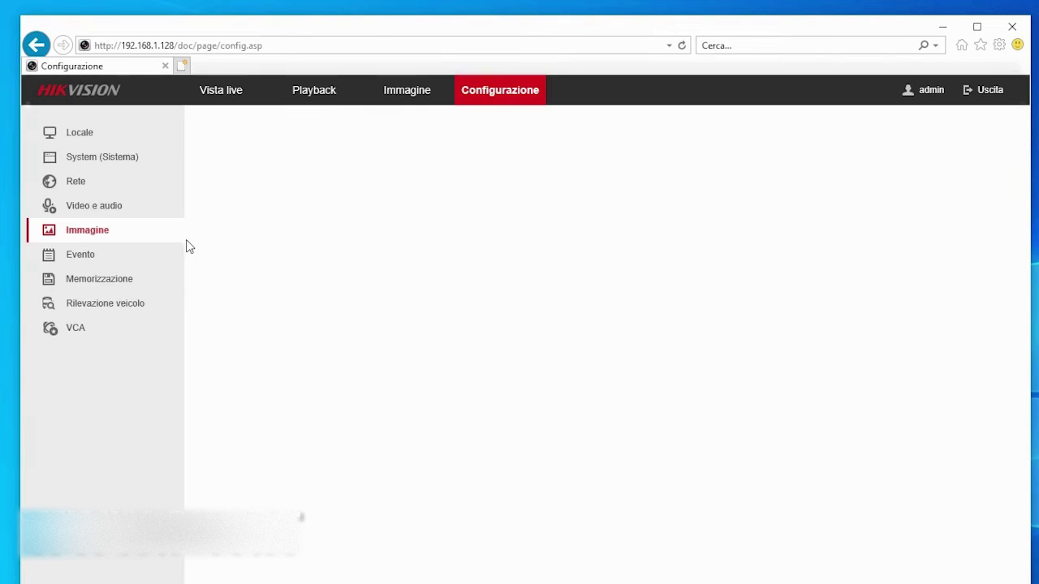
click(85, 254)
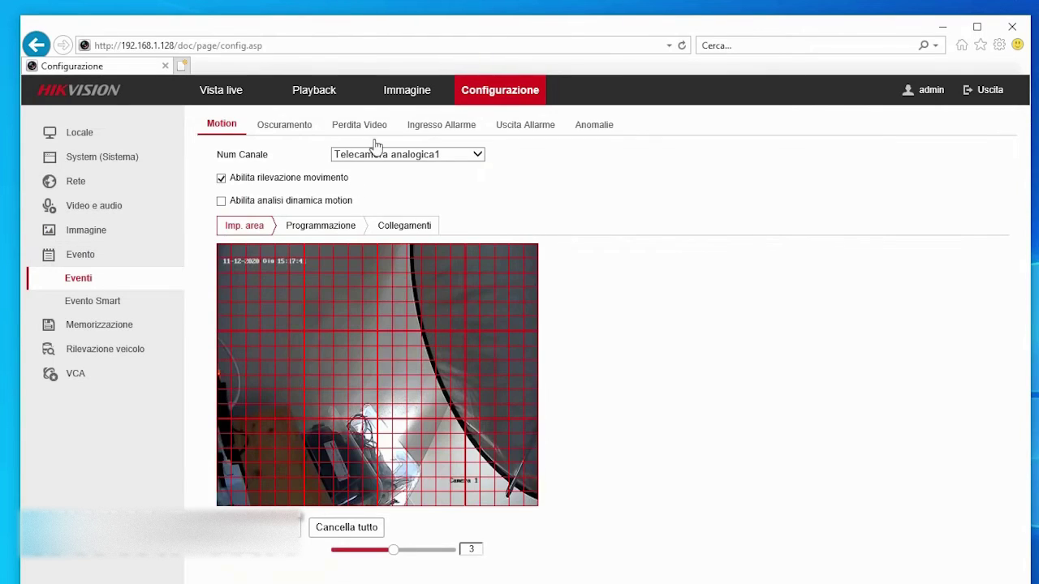
click(379, 154)
click(381, 201)
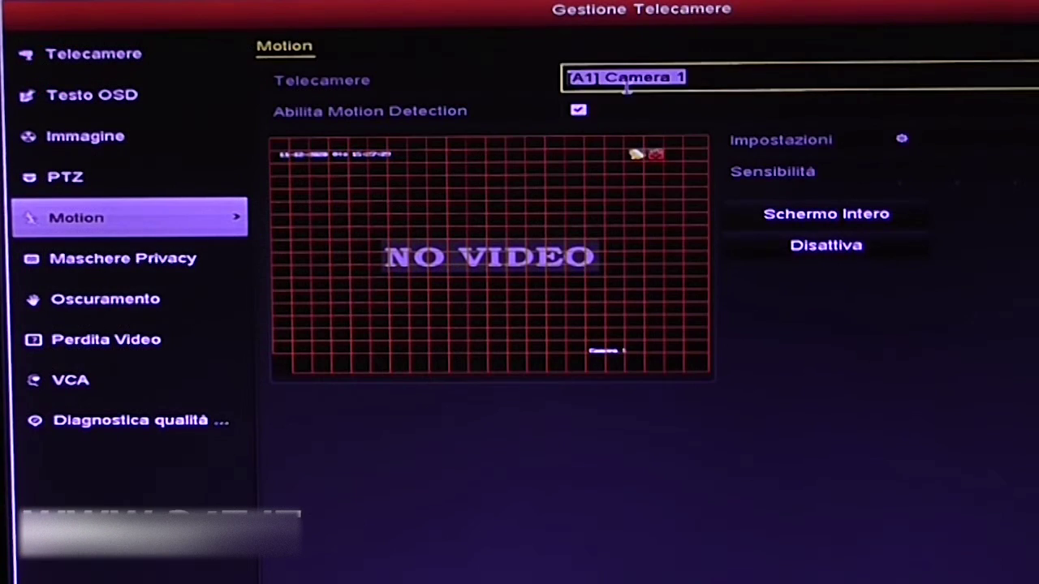
- On the recorder's local interface, select [D1] Tapo C200 for motion detection and clear the grid over the left and middle image areas
click(626, 81)
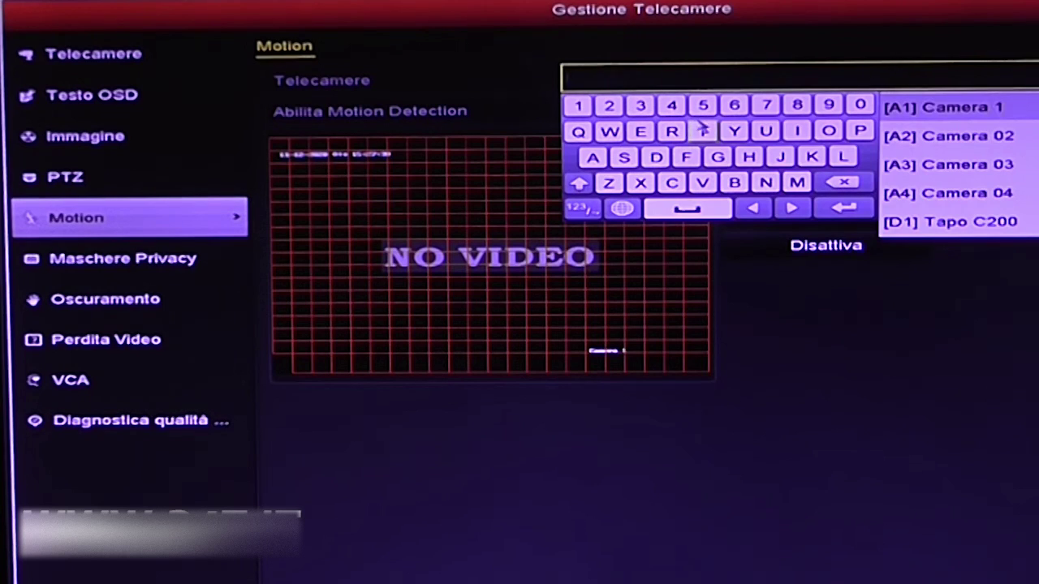
click(985, 228)
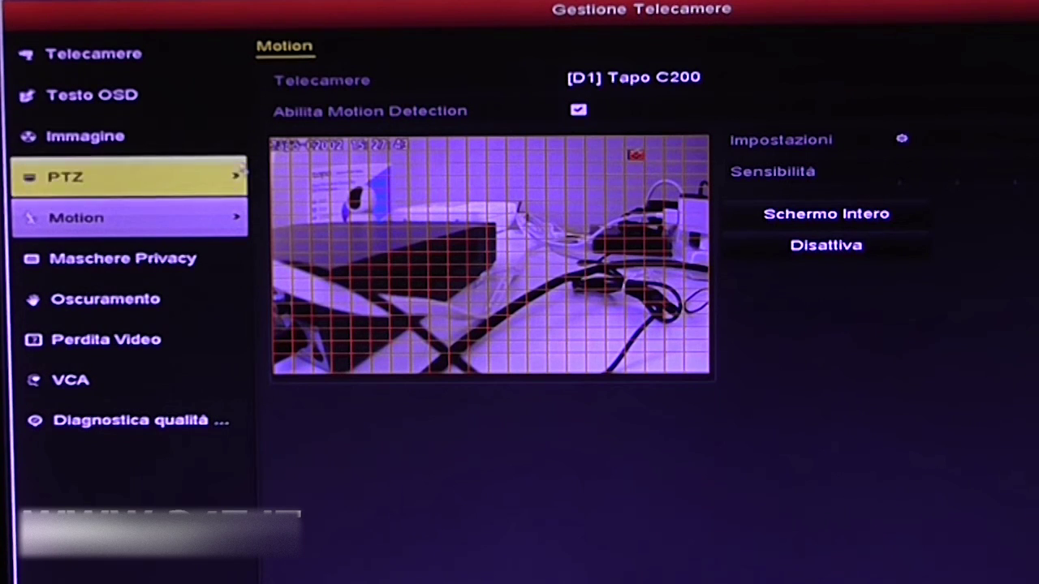
drag(277, 144, 397, 357)
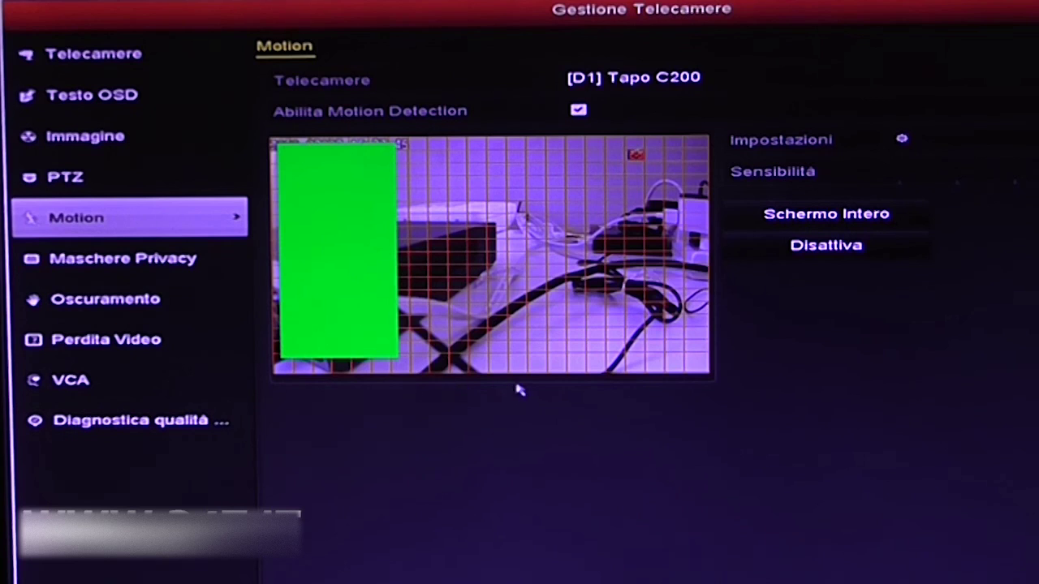
drag(420, 141, 534, 369)
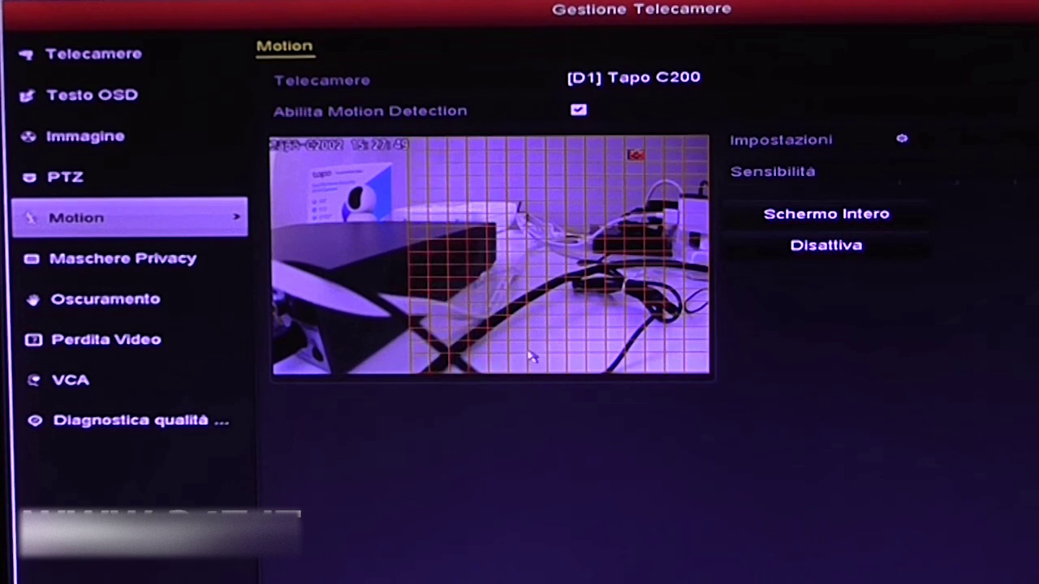
drag(421, 144, 536, 394)
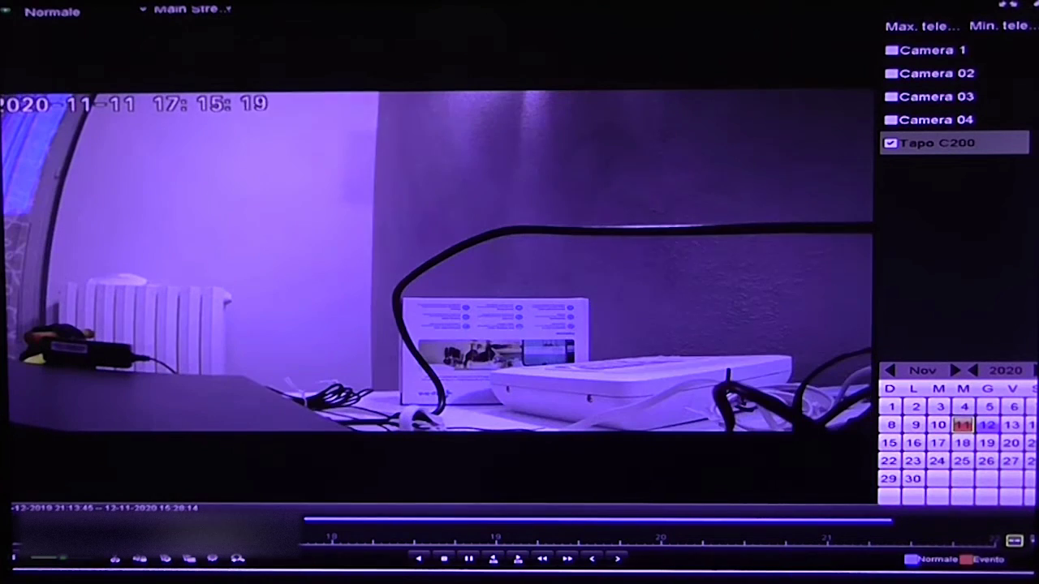
- Jump to a point between 18:00 and 19:00 in the Tapo C200 recording, and select [D1] Tapo C200 in the PTZ settings
click(403, 535)
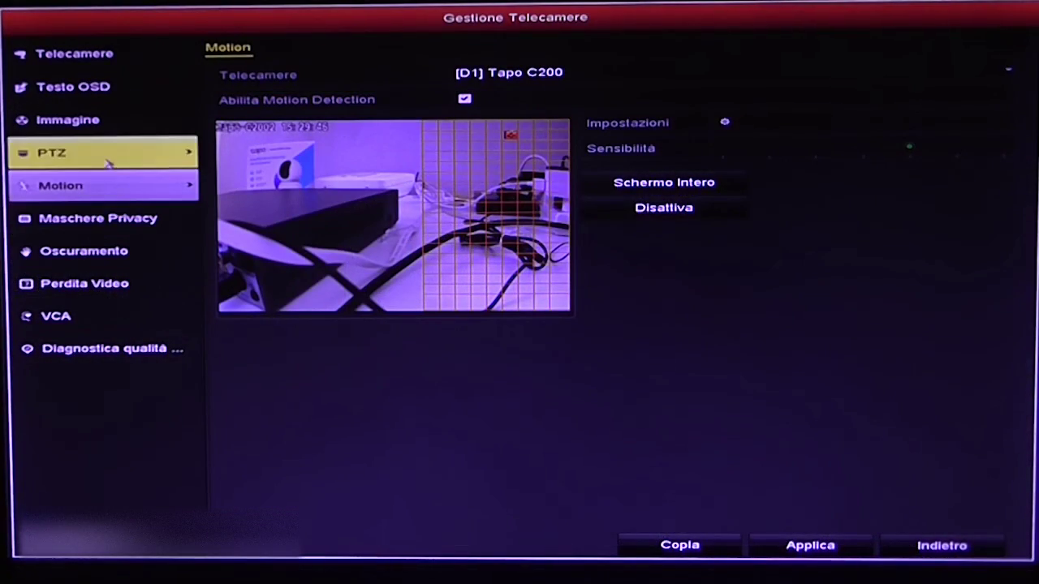
click(107, 163)
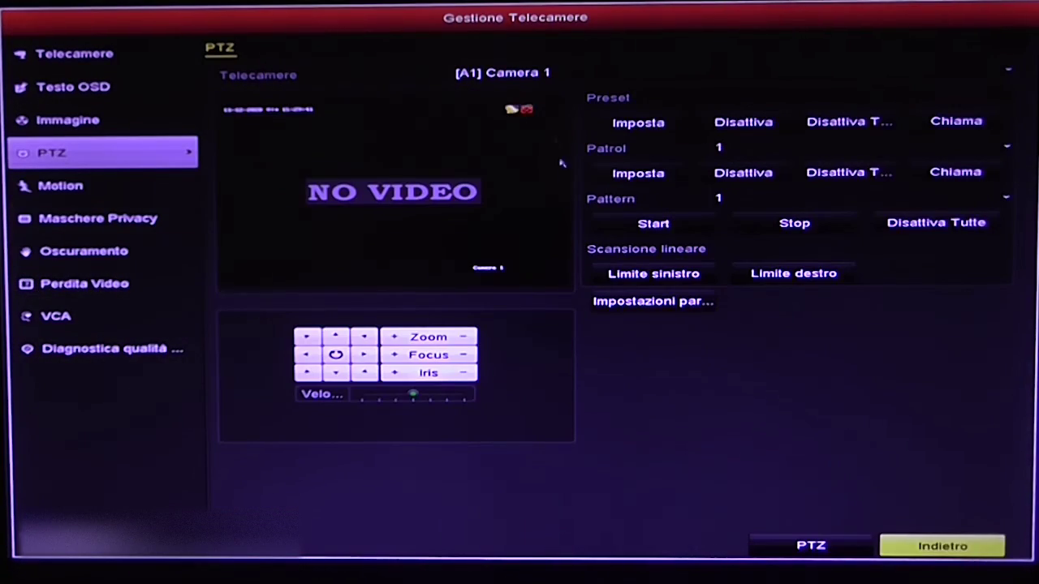
click(541, 75)
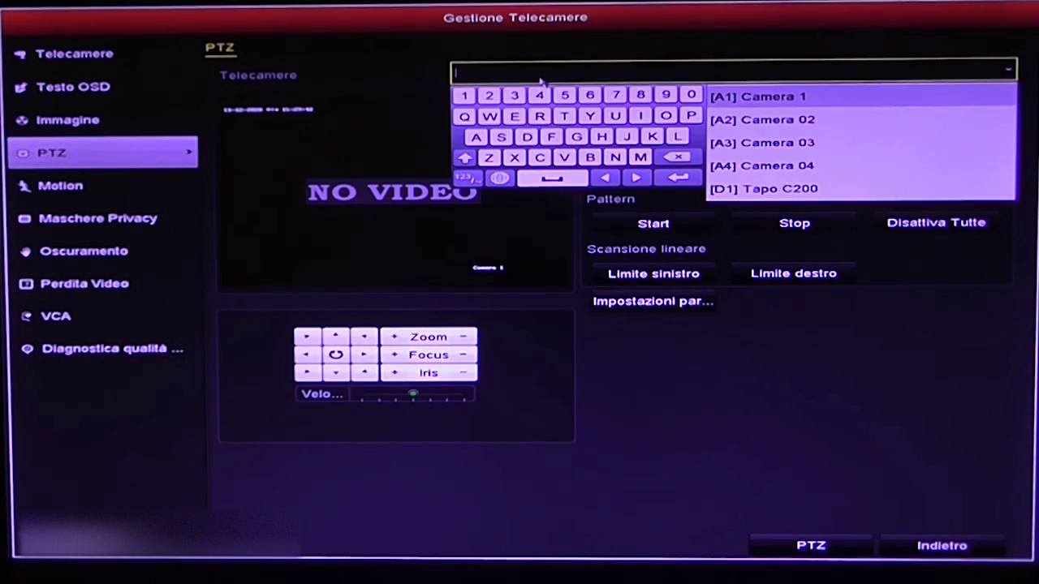
click(807, 196)
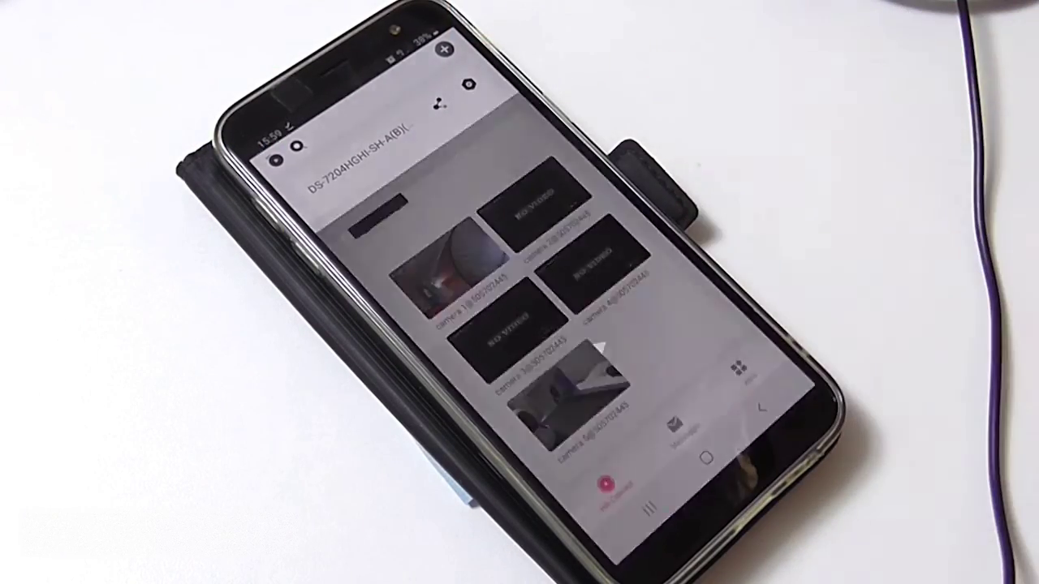
- Switch to the Hik-Connect phone app, view camera 5 of the DS-7204HGHI-SH recorder and start its playback for 2020-11-14
click(568, 398)
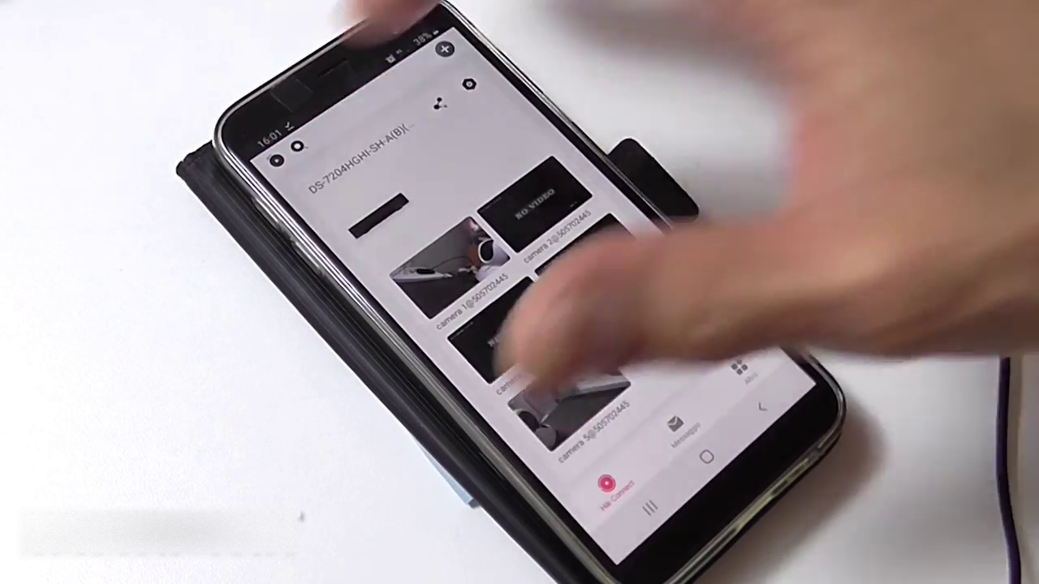
click(521, 348)
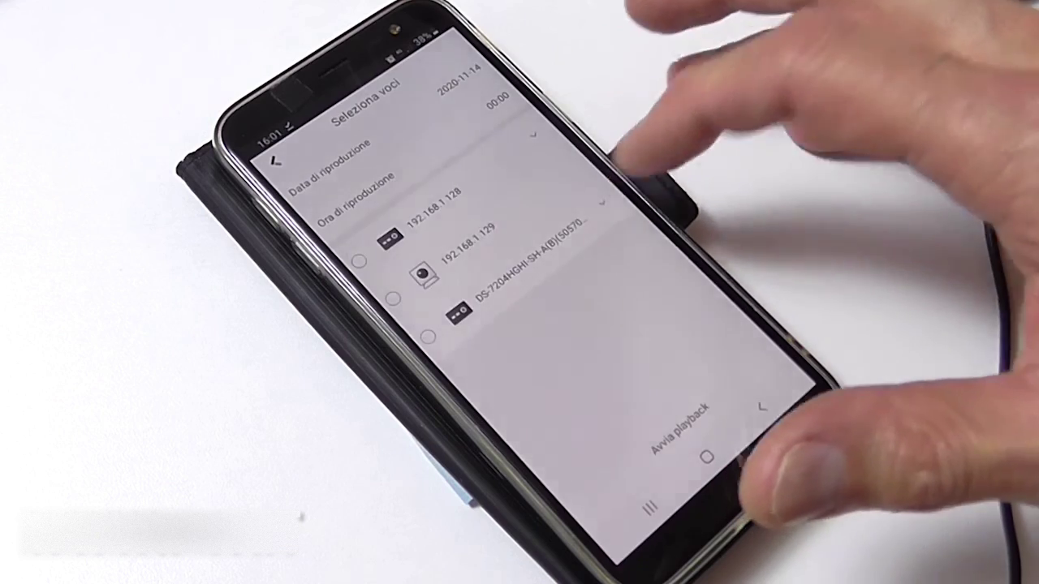
click(604, 203)
click(549, 469)
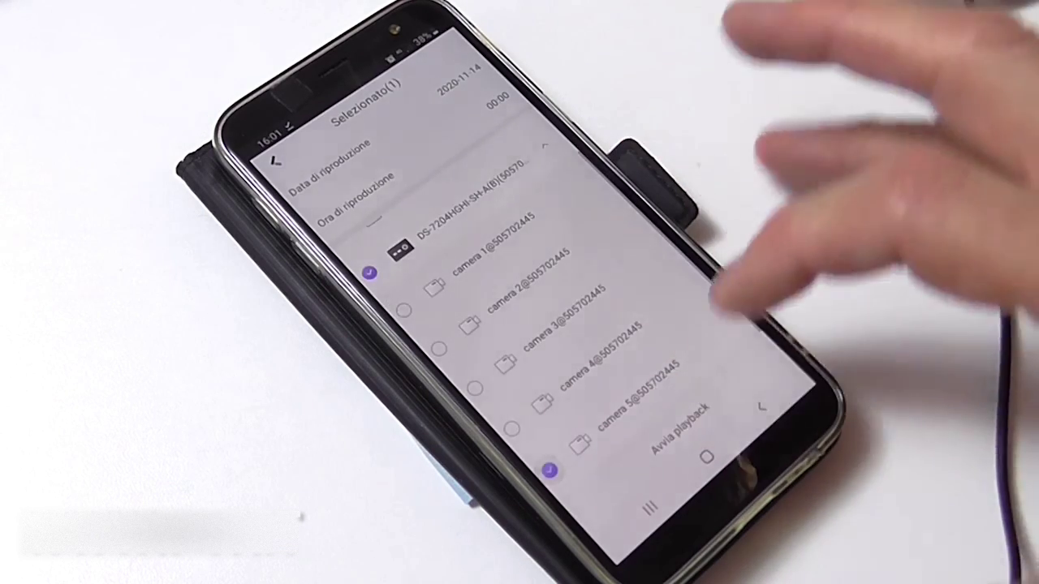
click(680, 429)
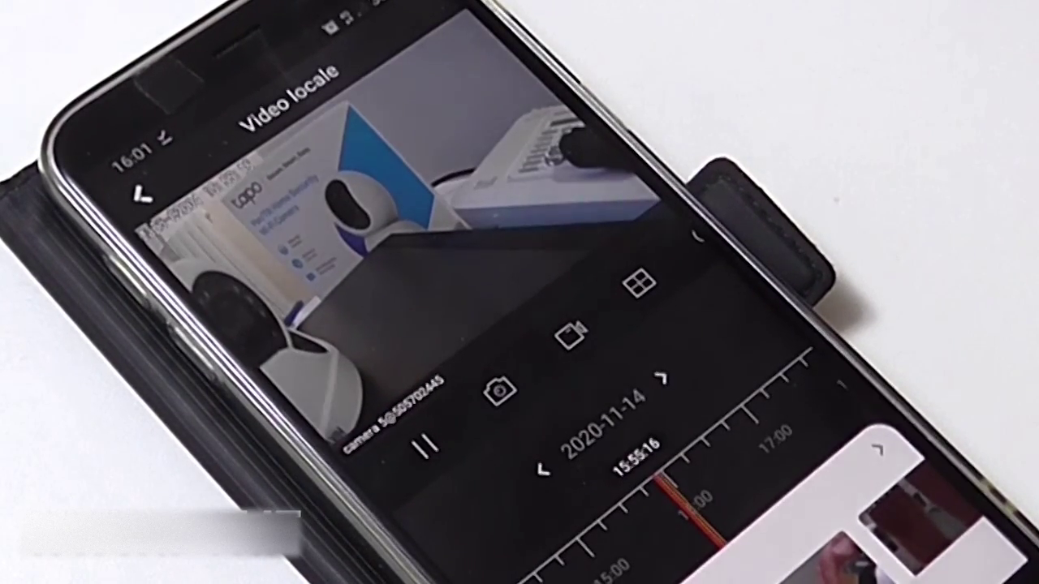
- Move the camera 5 playback timeline to about 15:57:55
drag(661, 475, 645, 460)
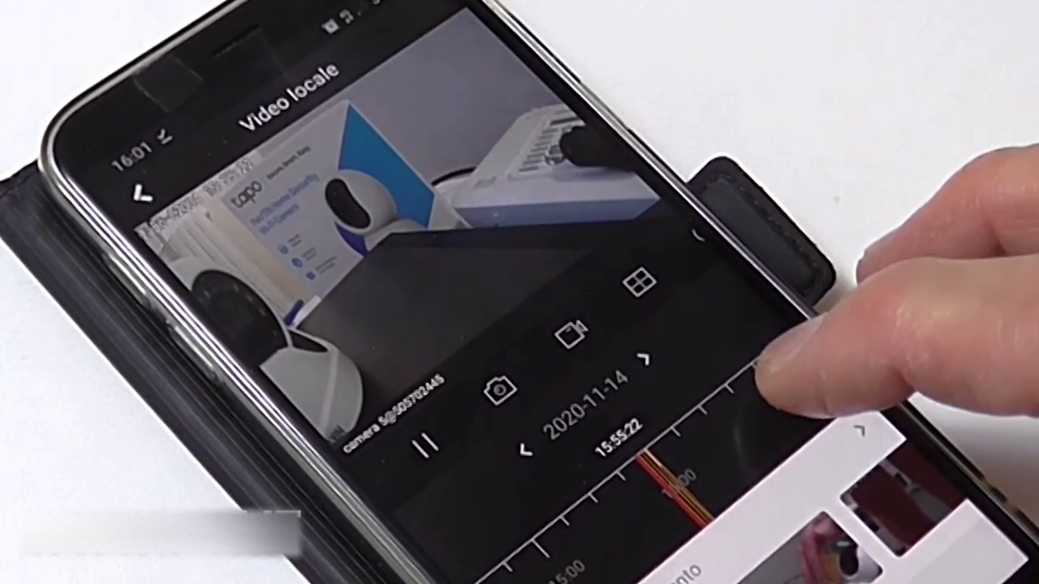
drag(778, 369, 767, 375)
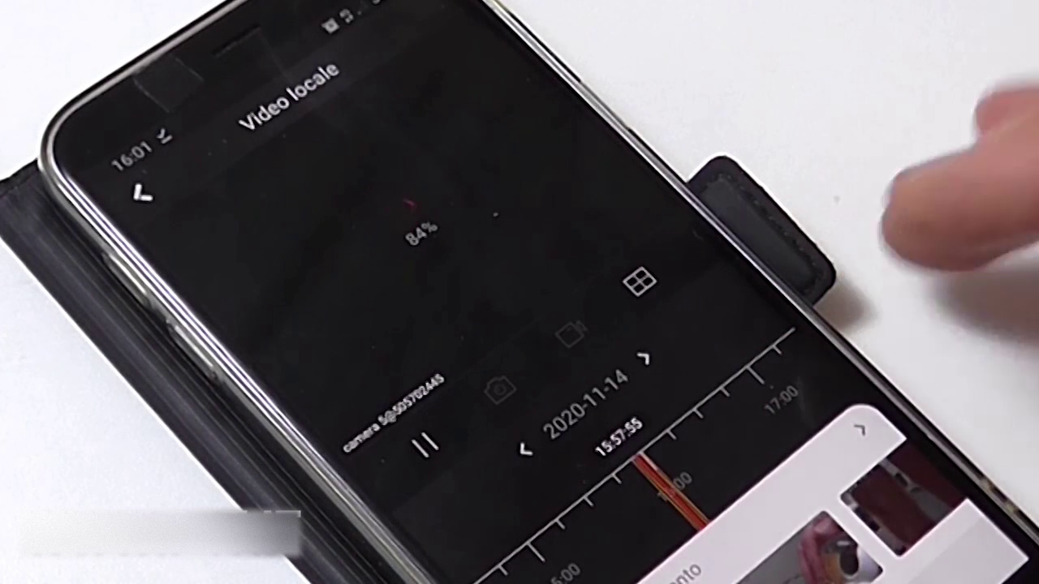